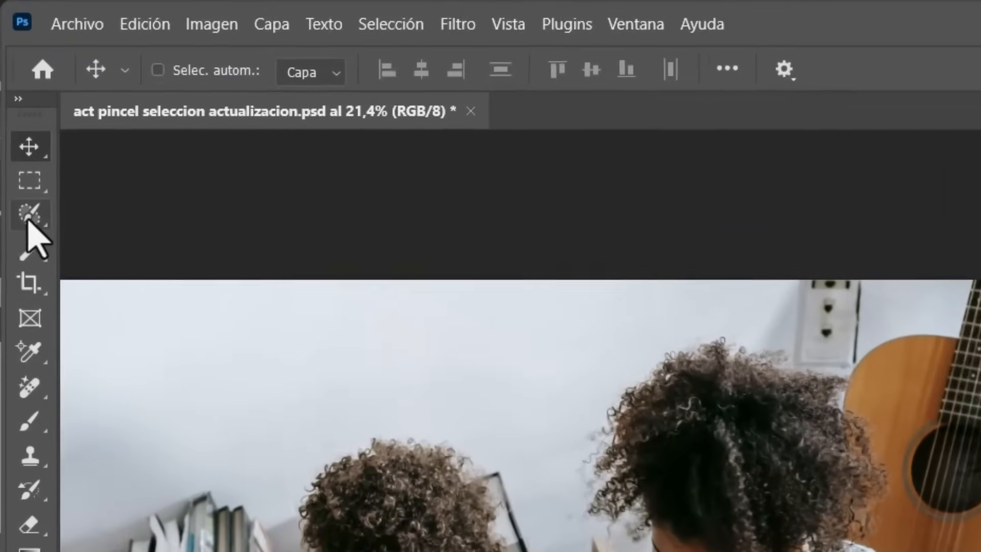
Paint a zigzag Selection Brush stroke over the wall and books beside the boy and view it as a selection outline with the Move tool
click(28, 220)
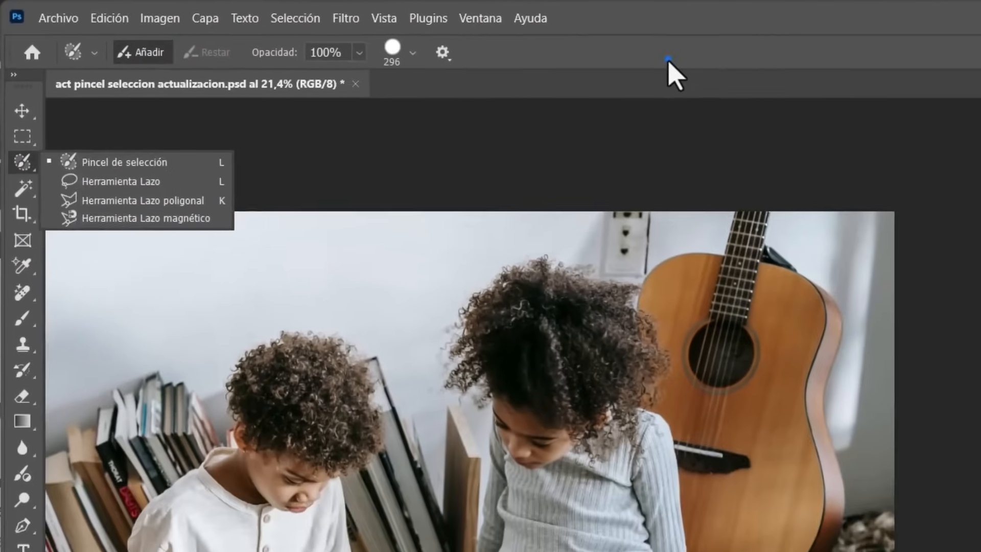
click(909, 84)
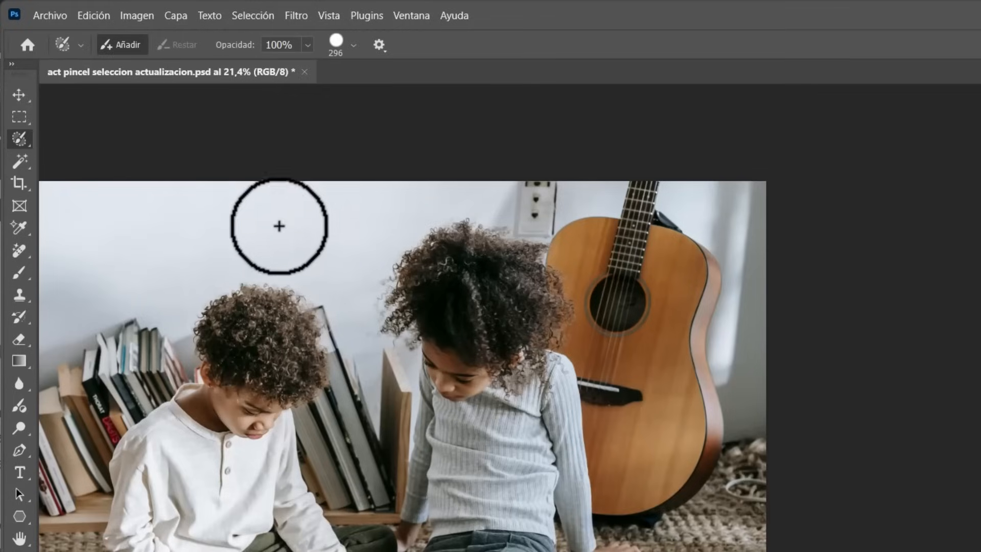
mouse_move(330, 213)
mouse_down()
mouse_move(162, 252)
mouse_move(121, 438)
mouse_move(139, 417)
mouse_up()
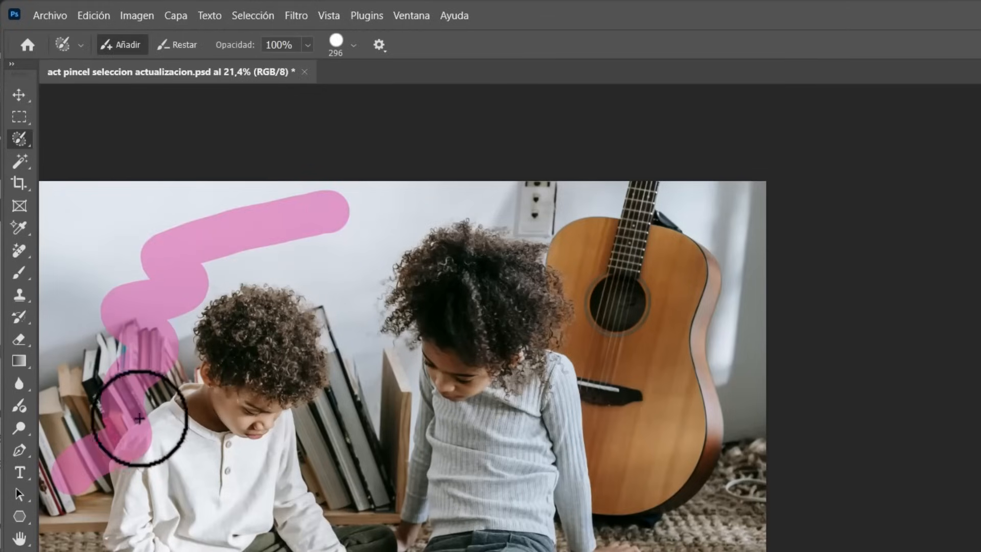
click(16, 97)
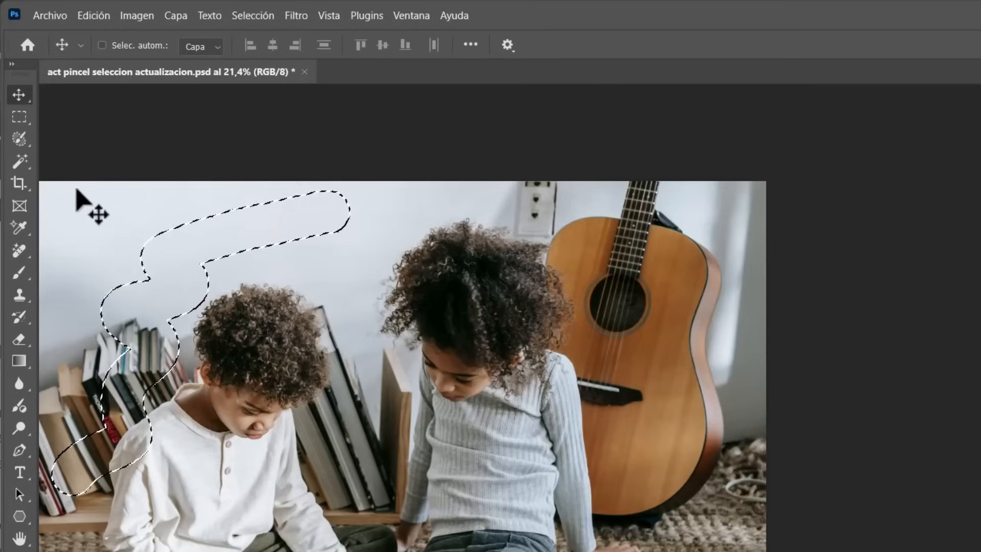
click(20, 138)
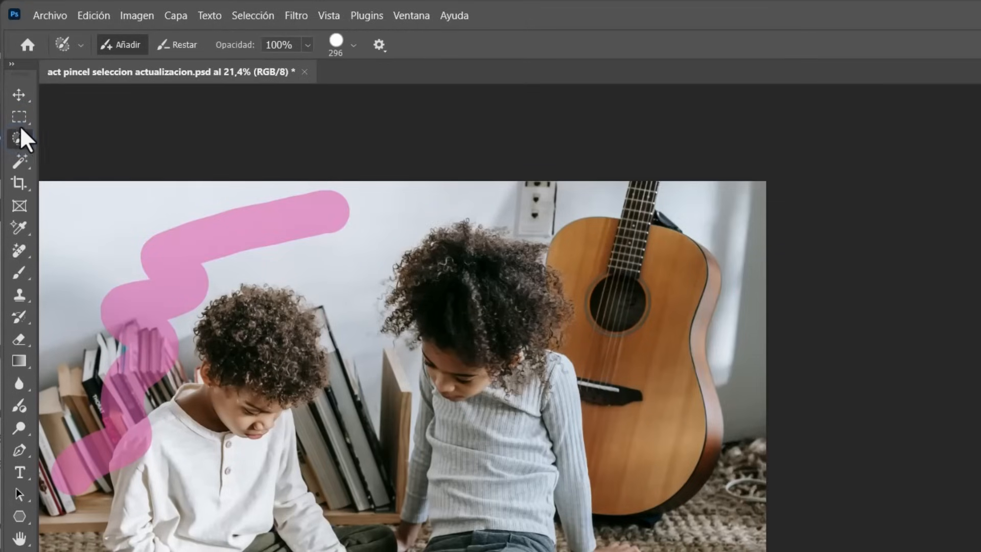
Inspect the tools grouped with the Selection Brush and its overlay colour options
right_click(23, 143)
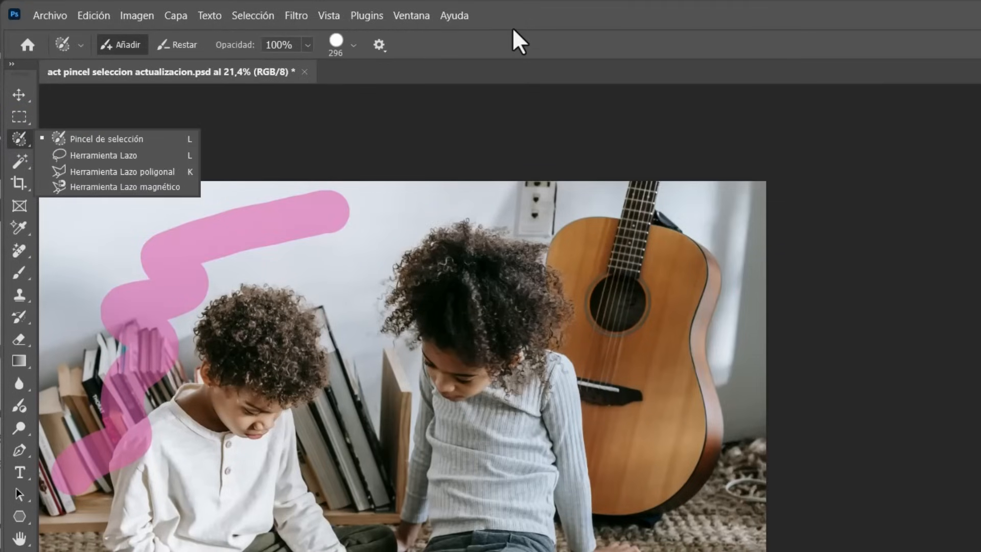
click(515, 40)
click(379, 45)
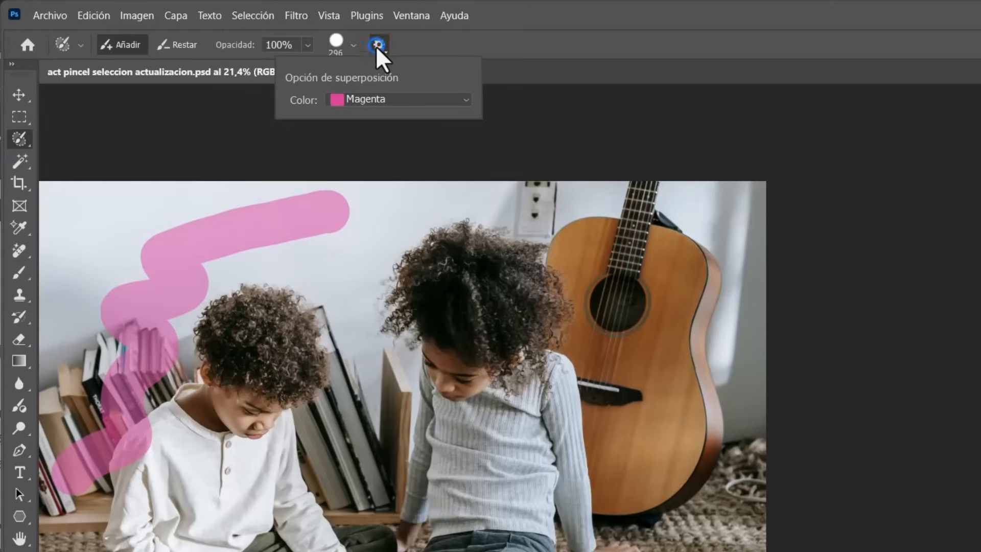
click(592, 33)
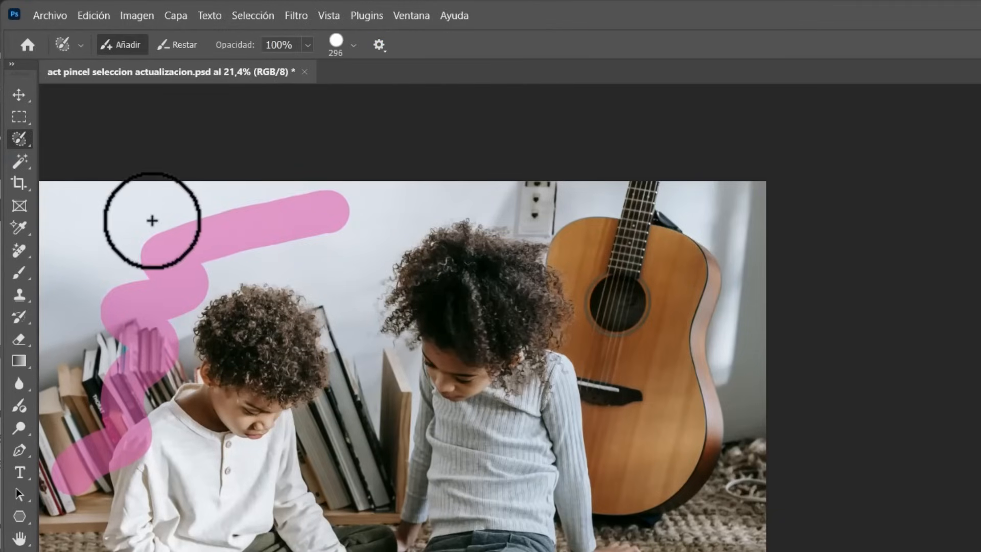
Subtract part of the painted selection on the wall above the boy, and look at the brush size and hardness settings
click(177, 46)
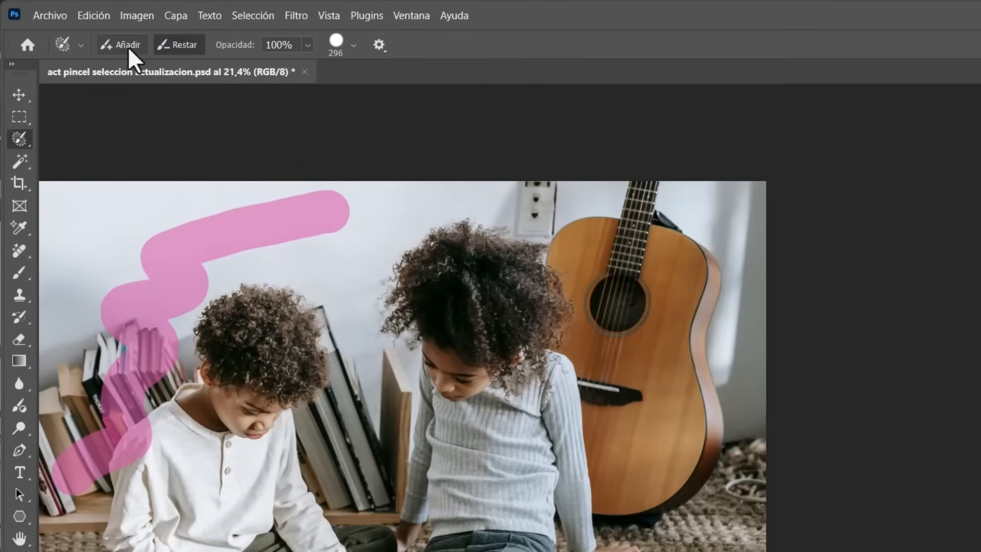
click(114, 46)
key(alt)
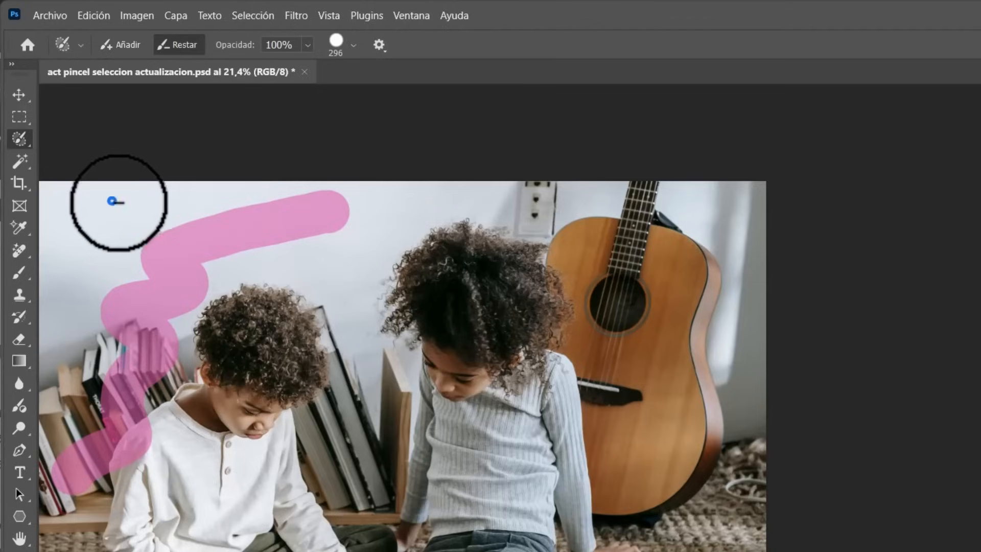
drag(121, 200, 230, 207)
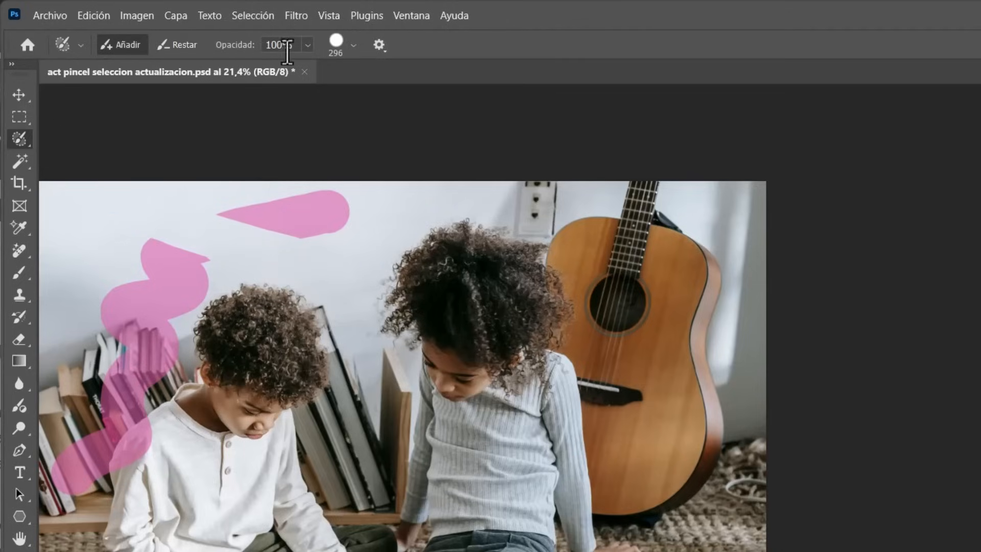
click(353, 45)
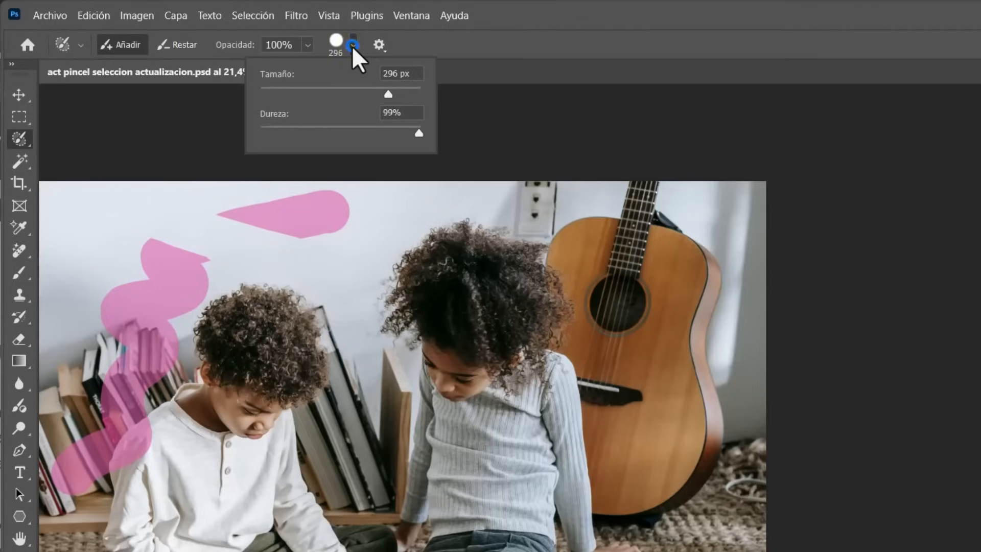
click(581, 53)
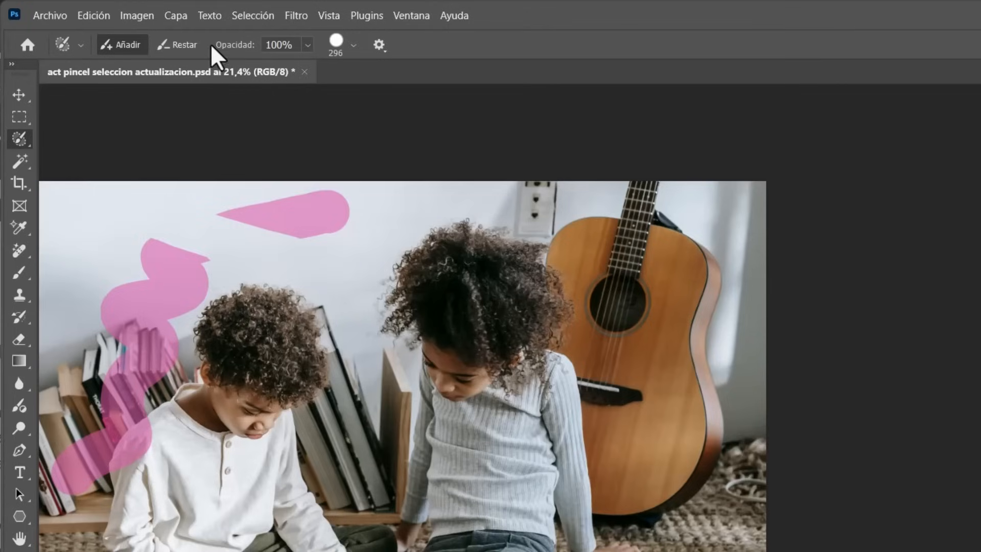
Deselect the painted area, try a closed Selection Brush loop around the boy's head and torso, and deselect it again
click(252, 17)
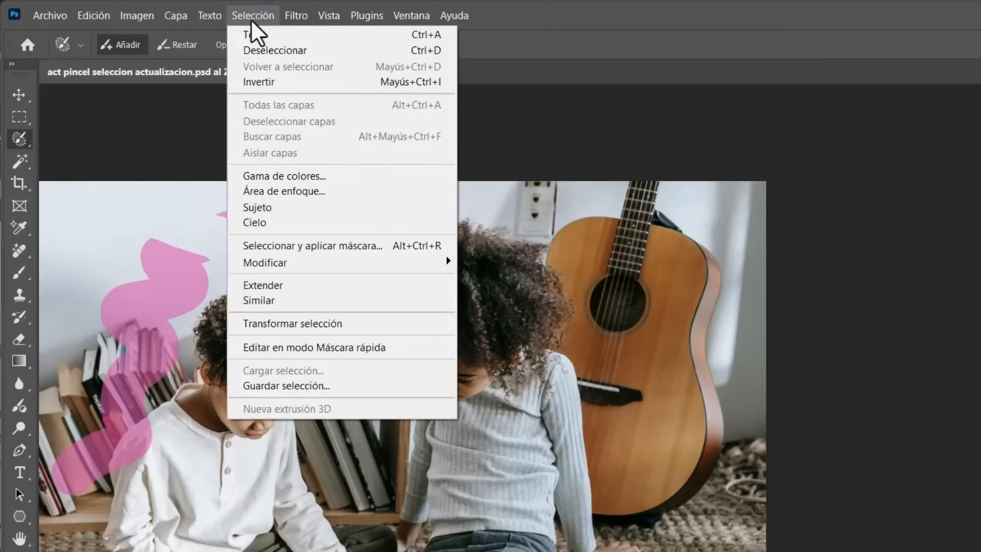
click(255, 51)
mouse_move(139, 279)
mouse_down()
mouse_move(170, 258)
mouse_move(284, 477)
mouse_move(112, 382)
mouse_move(141, 286)
mouse_up()
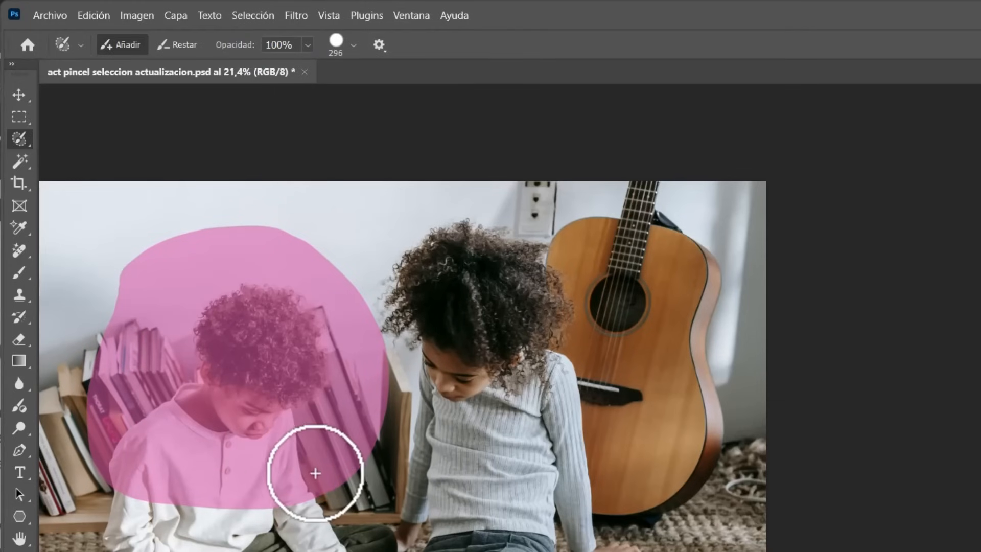
key(ctrl+d)
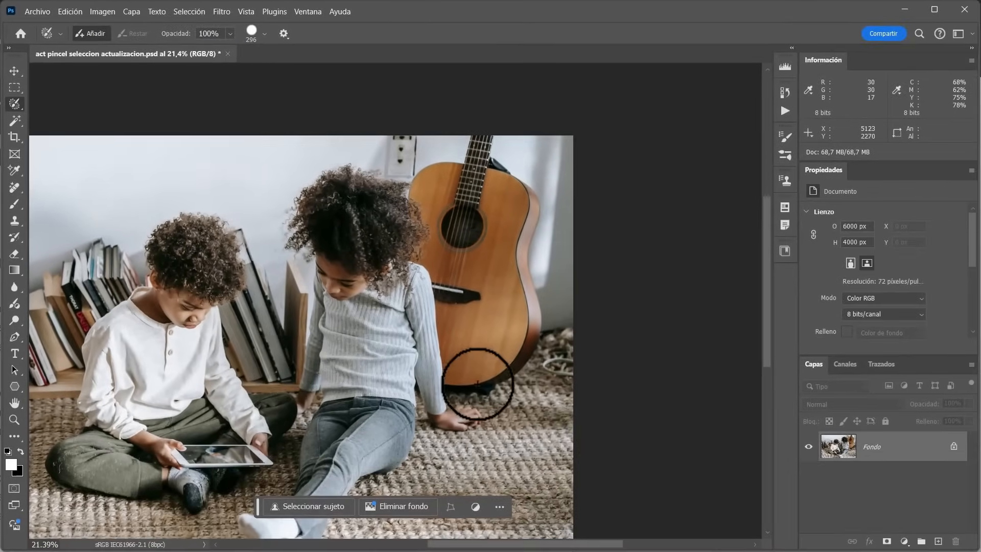
Cover the whole guitar and a small margin around it with the Selection Brush, using a brush size of 199 for the neck
mouse_move(481, 357)
mouse_down()
mouse_move(511, 340)
mouse_move(495, 356)
mouse_up()
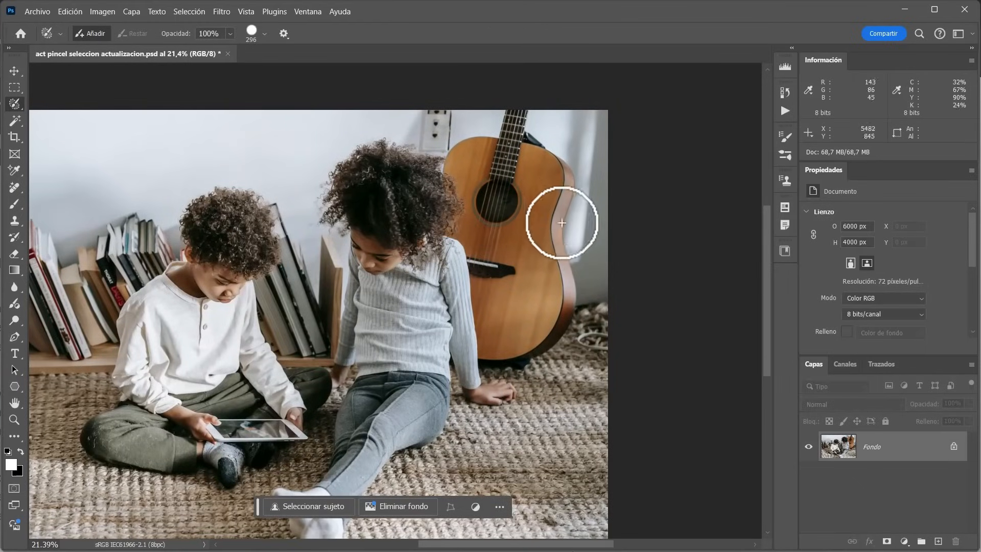
mouse_move(495, 244)
mouse_down()
mouse_move(443, 231)
mouse_move(466, 261)
mouse_move(470, 354)
mouse_move(514, 376)
mouse_move(555, 348)
mouse_move(571, 321)
mouse_move(574, 179)
mouse_move(556, 155)
mouse_move(569, 159)
mouse_move(528, 132)
mouse_move(526, 116)
mouse_move(508, 117)
mouse_move(495, 135)
mouse_move(454, 147)
mouse_move(431, 220)
mouse_move(455, 237)
mouse_move(533, 220)
mouse_up()
mouse_move(427, 202)
mouse_down()
mouse_move(481, 164)
mouse_move(526, 175)
mouse_move(516, 331)
mouse_move(486, 267)
mouse_move(521, 184)
mouse_move(518, 161)
mouse_move(496, 162)
mouse_up()
click(515, 135)
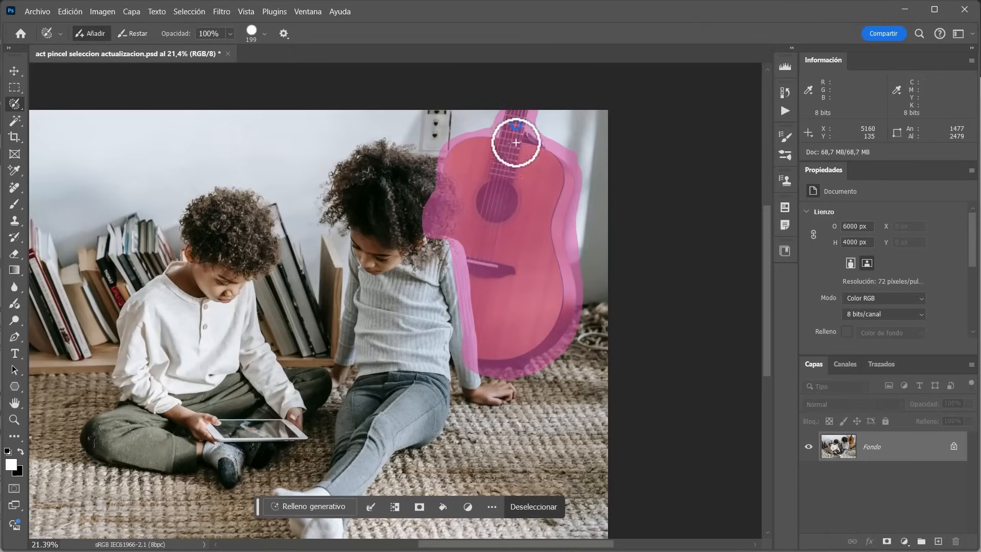
Remove the selected guitar with a Generative Fill without a prompt, compare the variations and keep the first one
click(314, 505)
click(607, 507)
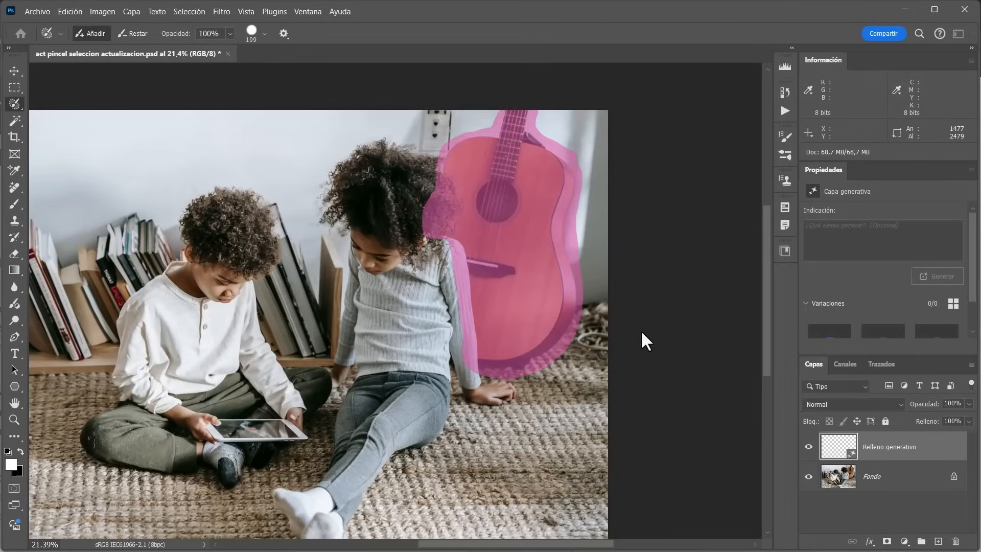
click(891, 332)
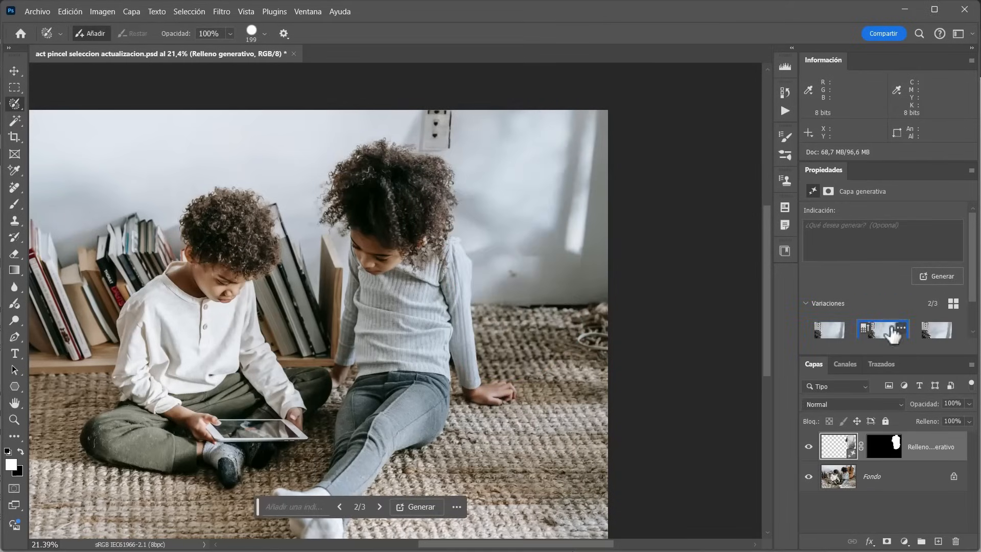
click(937, 333)
click(829, 335)
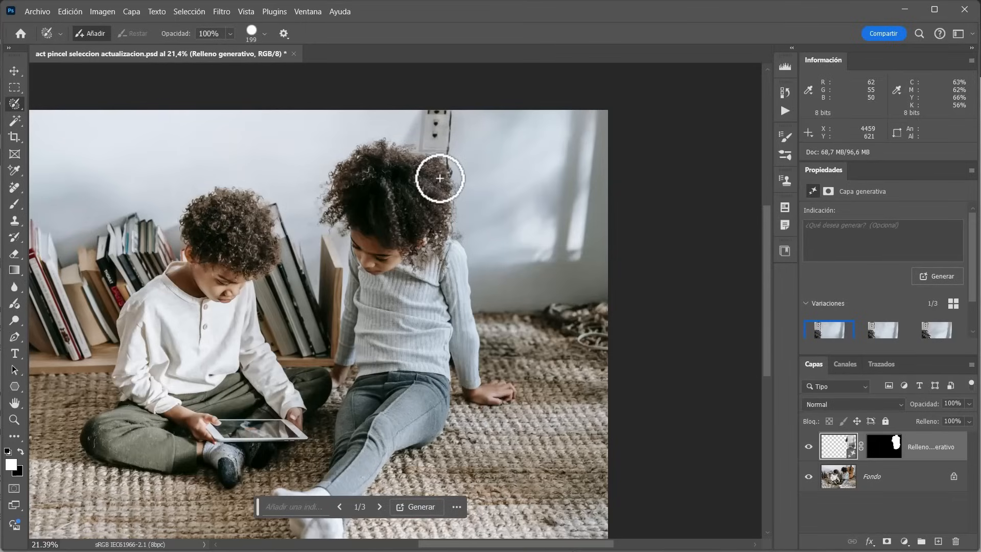
Select an oval area around the tablet and the boy's hands with the Selection Brush and run Generative Fill with the prompt "libro"
mouse_move(175, 409)
mouse_down()
mouse_move(267, 396)
mouse_move(303, 455)
mouse_move(166, 437)
mouse_move(197, 406)
mouse_up()
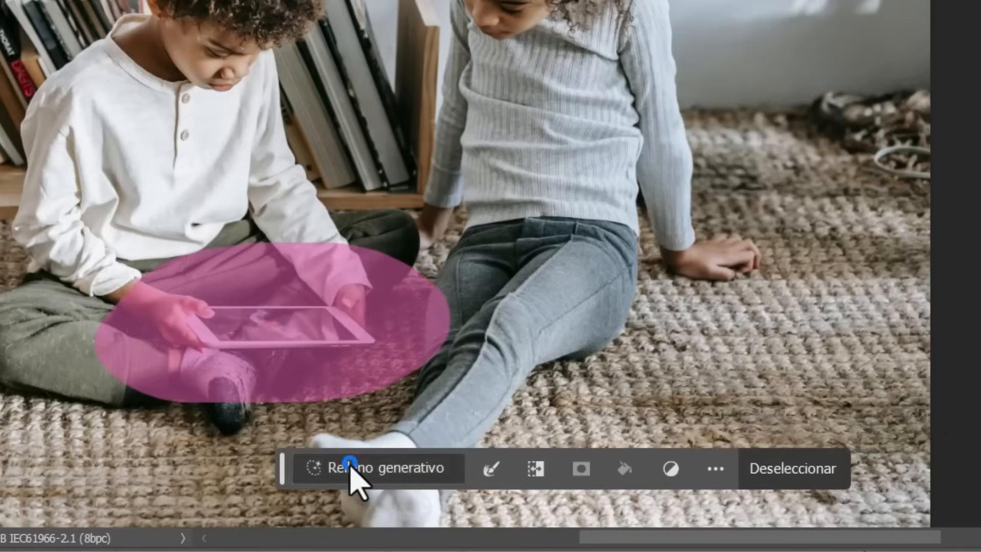
click(352, 467)
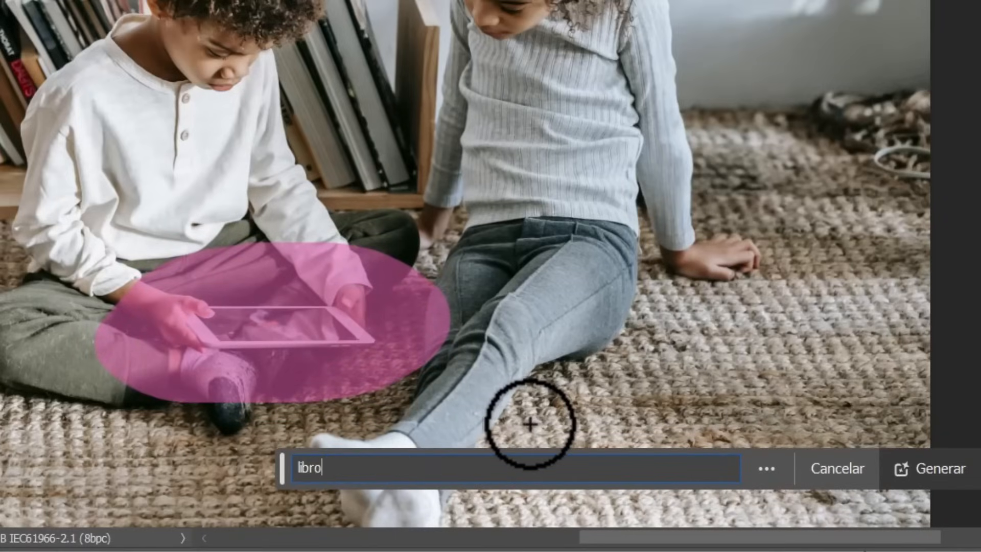
key(Return)
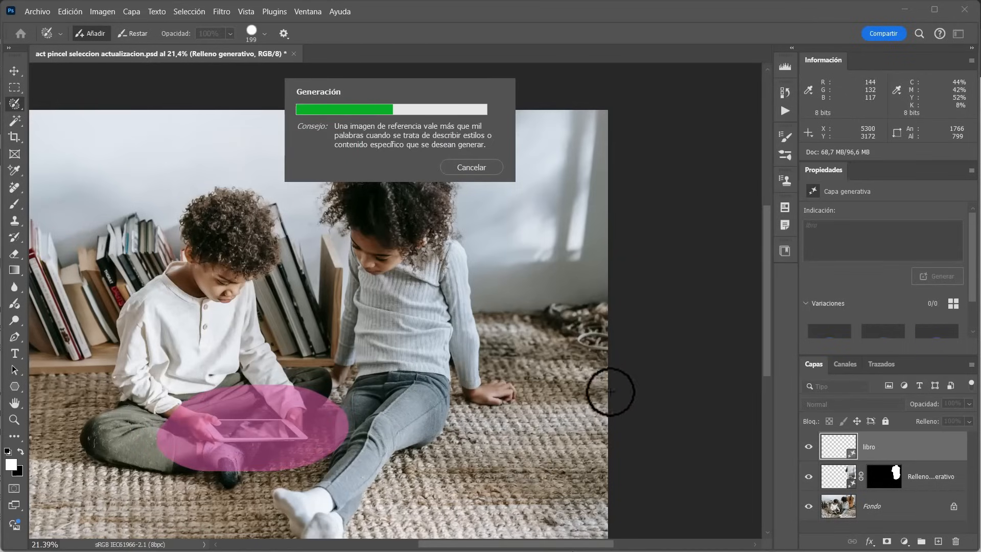
Compare the generated book variations by applying the second and the third one
scroll(877, 309, down, 1)
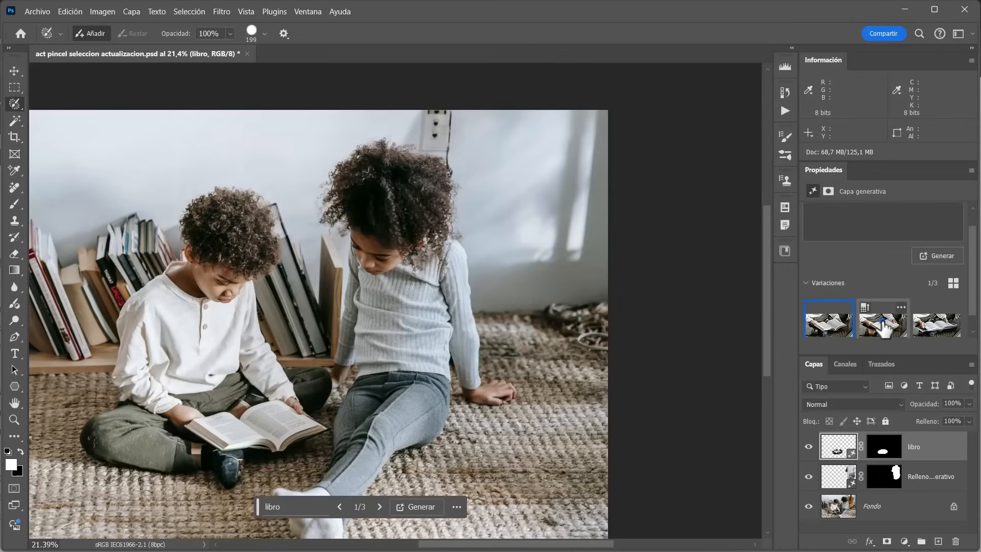
click(883, 327)
click(929, 340)
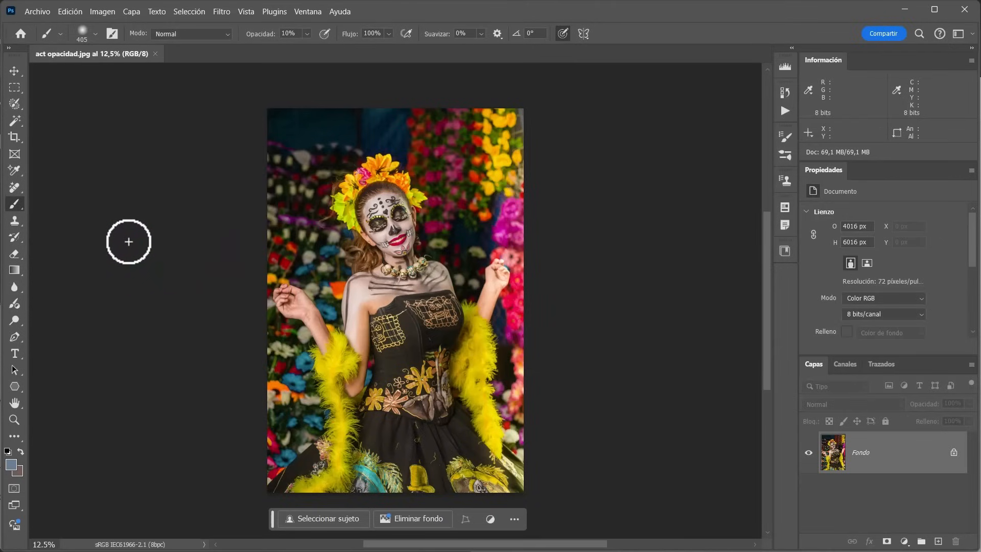
Check the tools grouped with the Brush in act opacidad.jpg and activate the Adjustment Brush
right_click(20, 207)
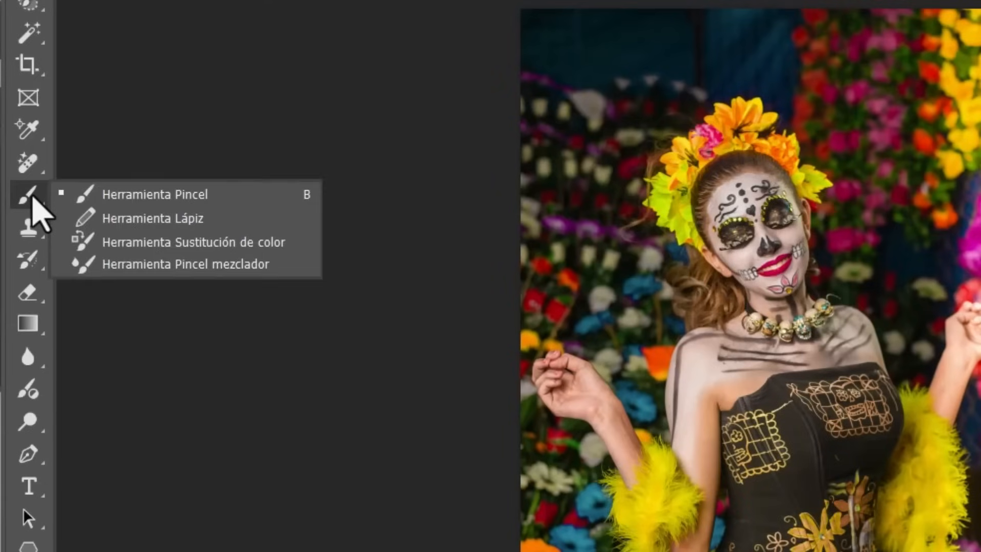
click(33, 198)
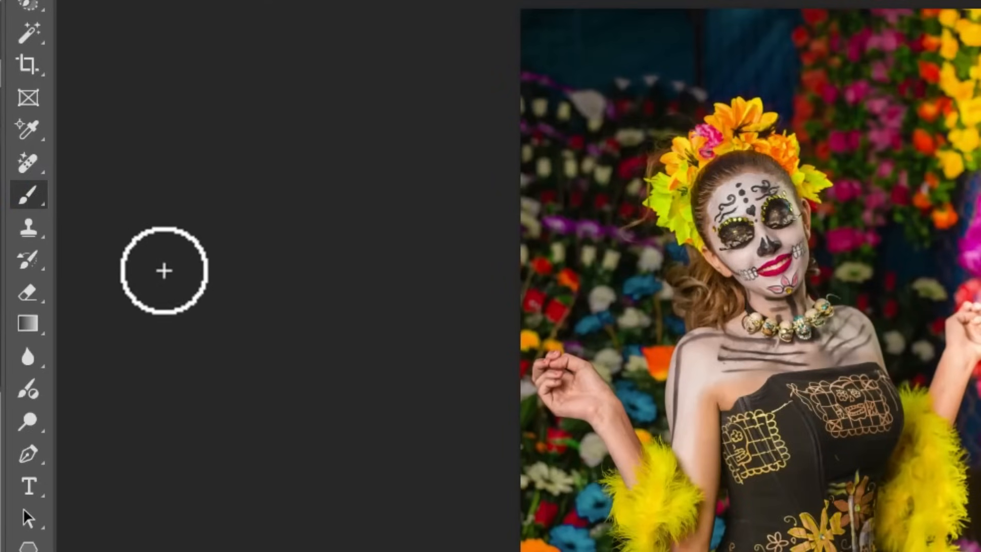
click(29, 394)
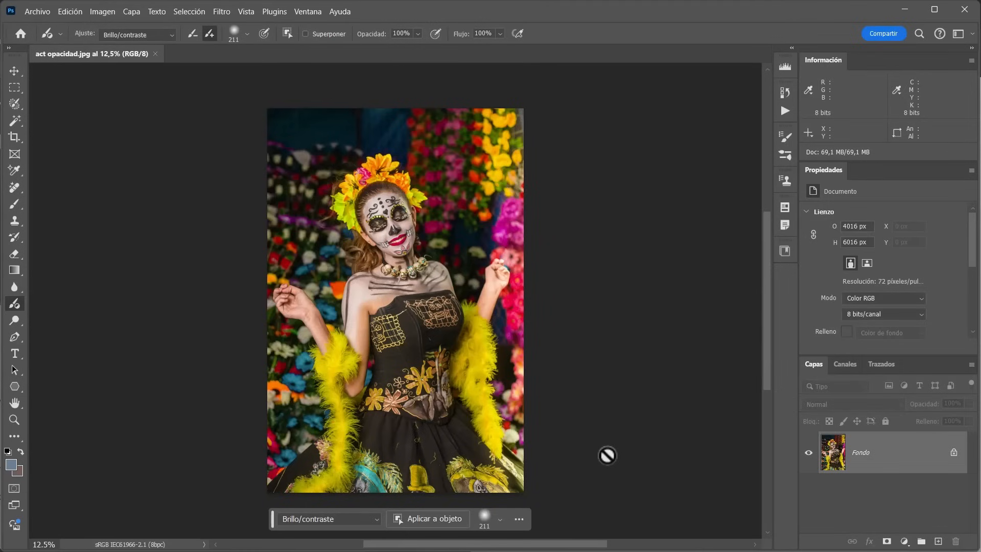
Customize the toolbar by moving the Adjustment Brush (Herramienta Pincel de ajuste) to the extra tools, and apply the change
click(72, 11)
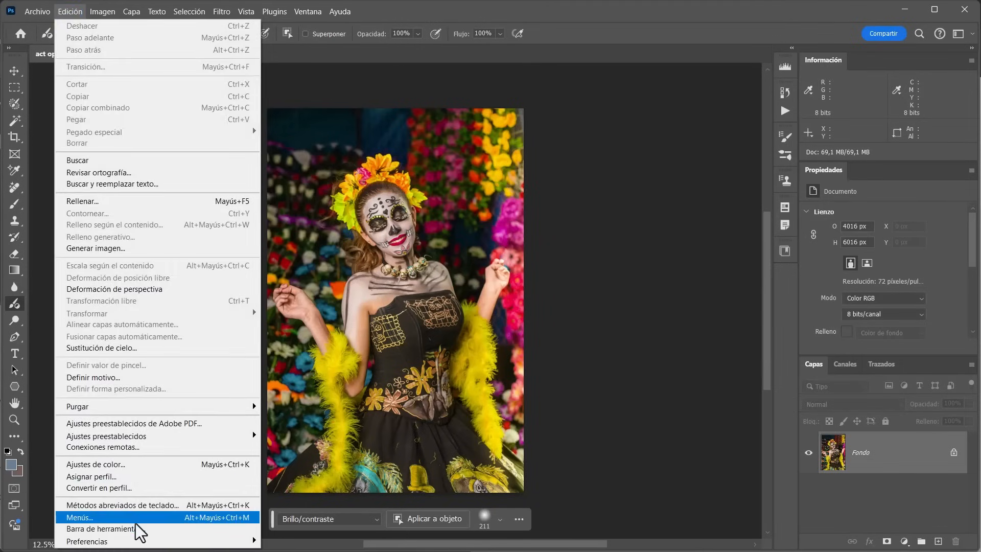
click(143, 528)
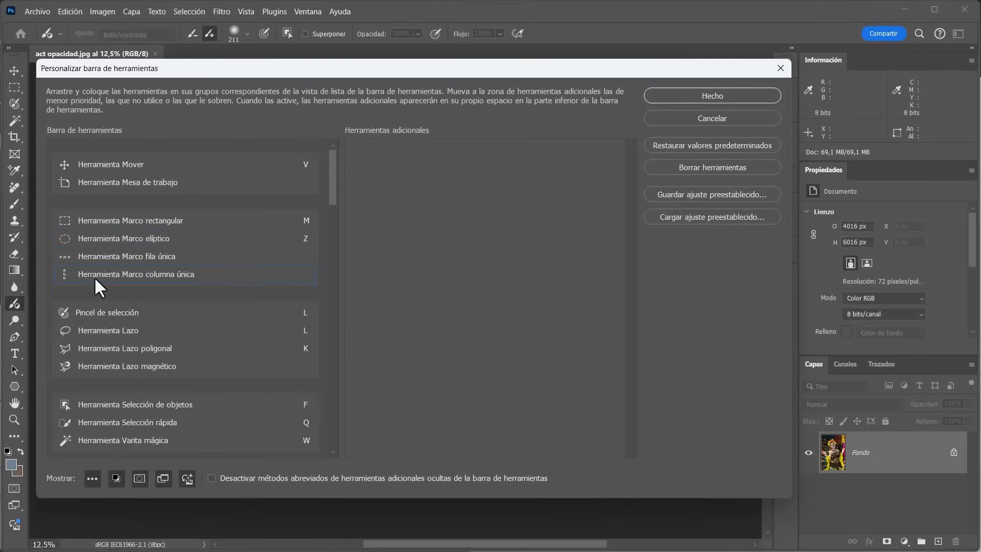
scroll(127, 332, down, 15)
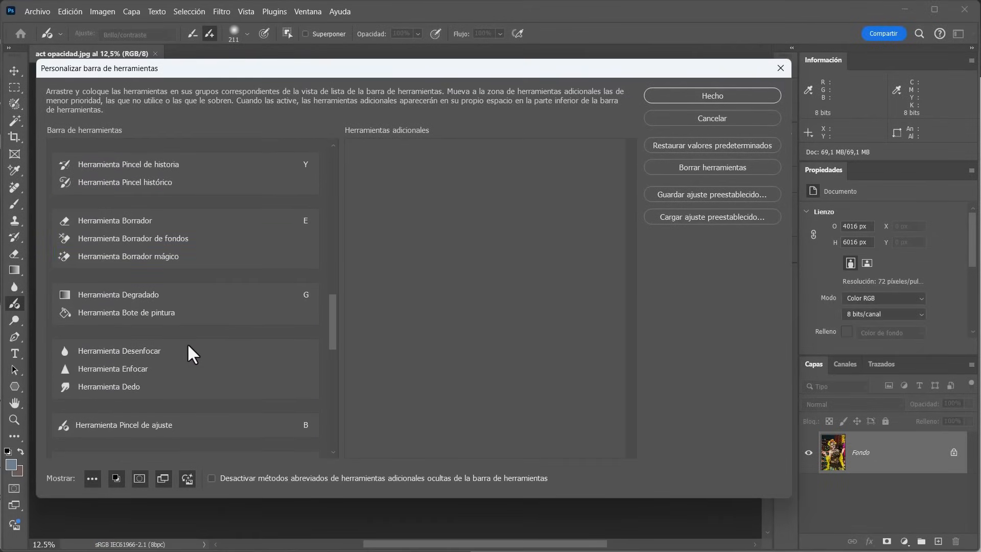
drag(103, 311, 487, 169)
click(696, 100)
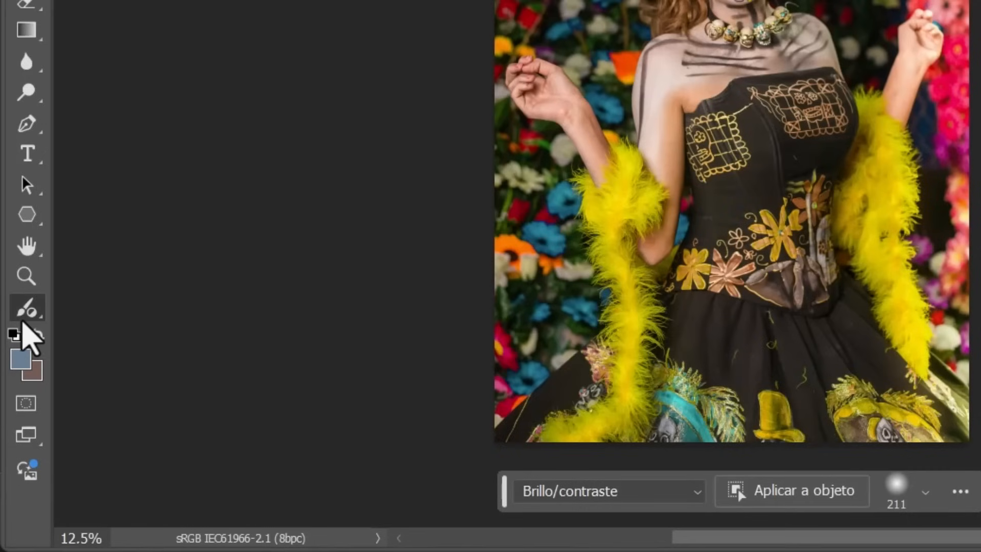
Customize the toolbar so that the extra tools are no longer shown, and apply the change
click(37, 318)
click(120, 308)
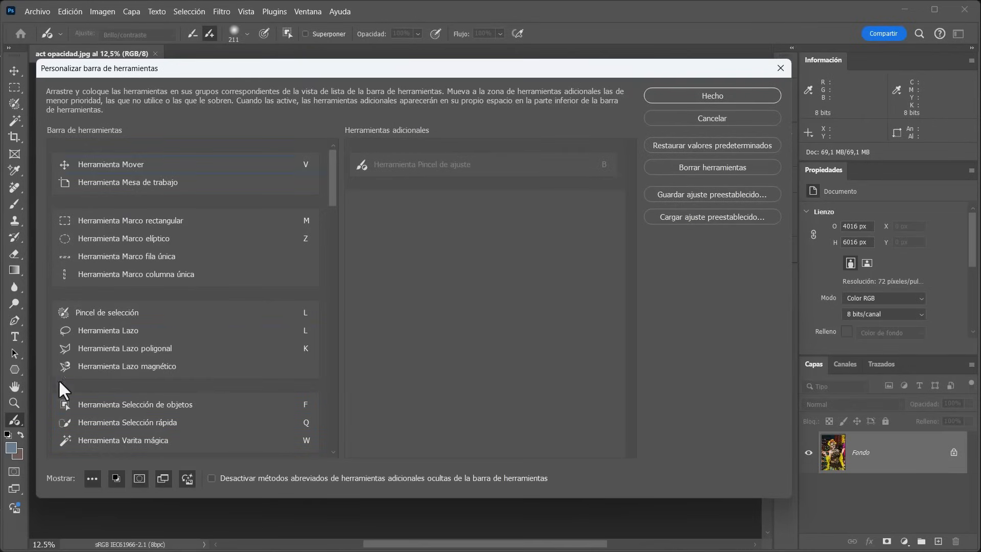
click(89, 480)
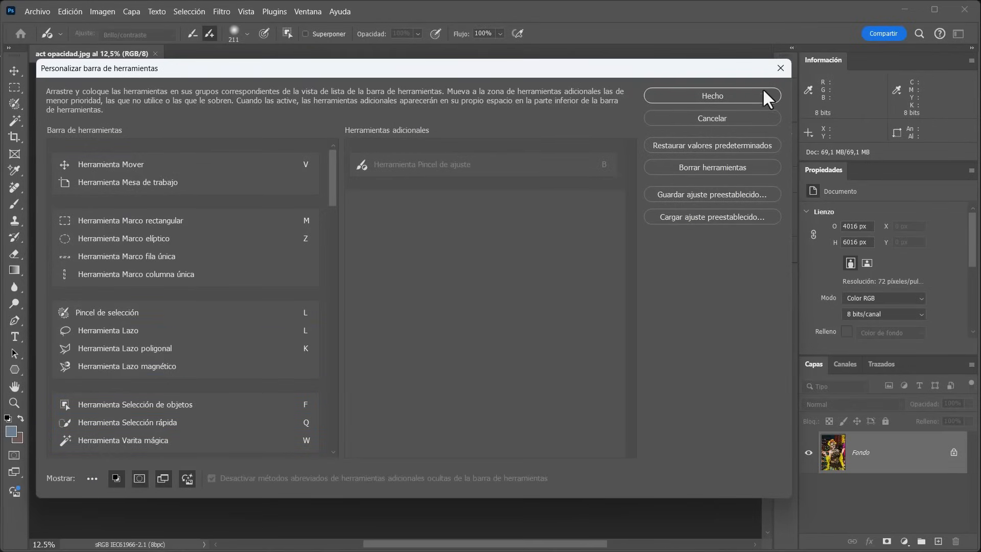
click(744, 91)
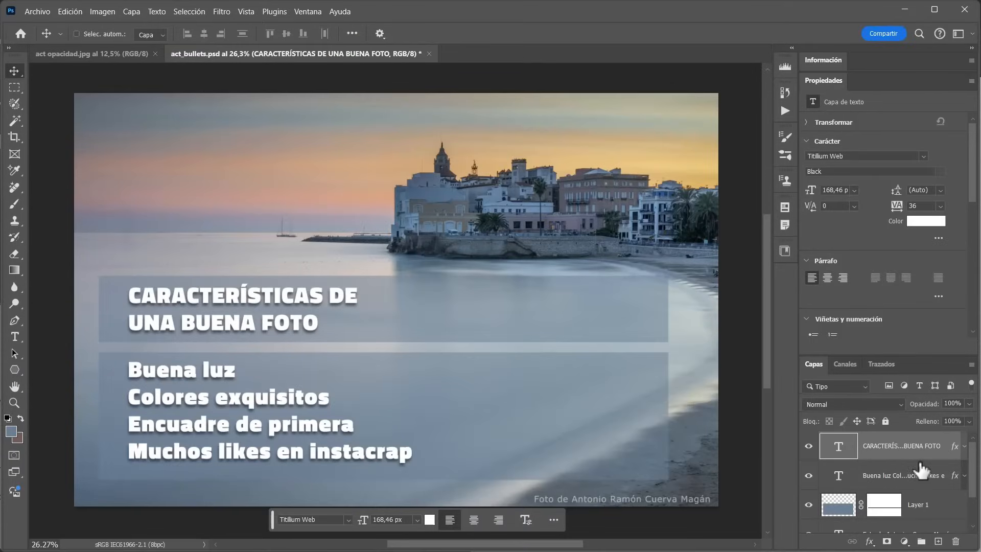
Format the four-line text layer in act_bullets.psd as a bulleted list, trying the hollow circle before choosing the solid dot style
click(808, 475)
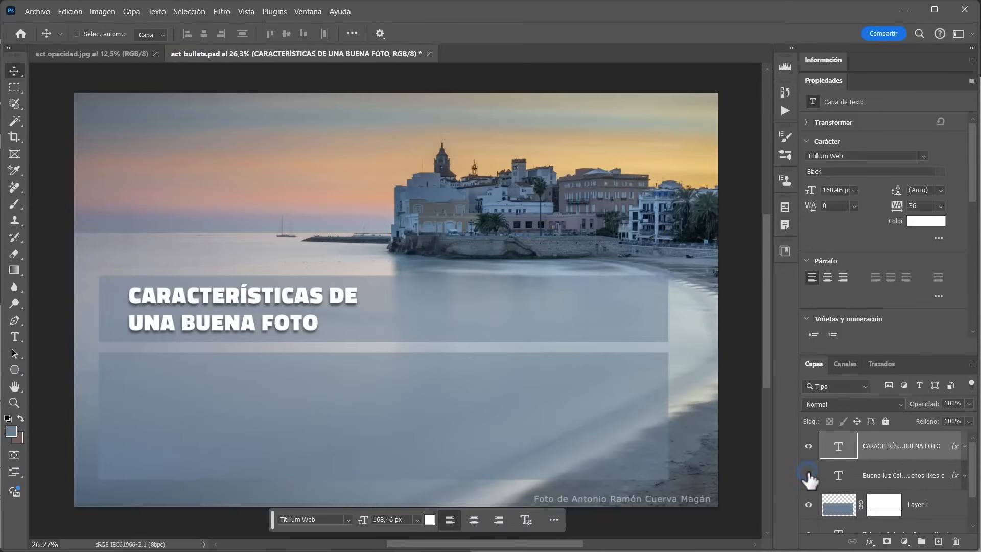
click(879, 475)
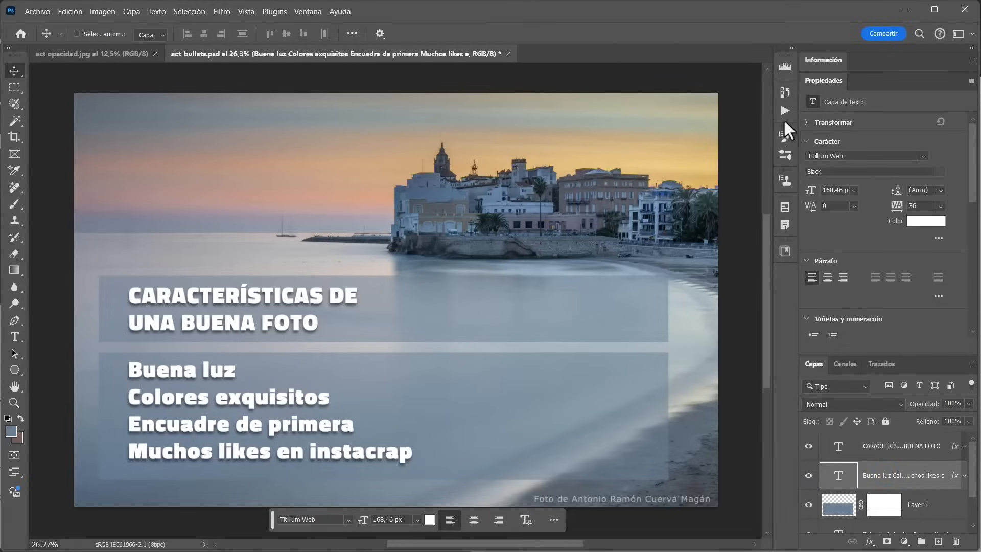
drag(971, 193, 964, 236)
drag(951, 352, 950, 365)
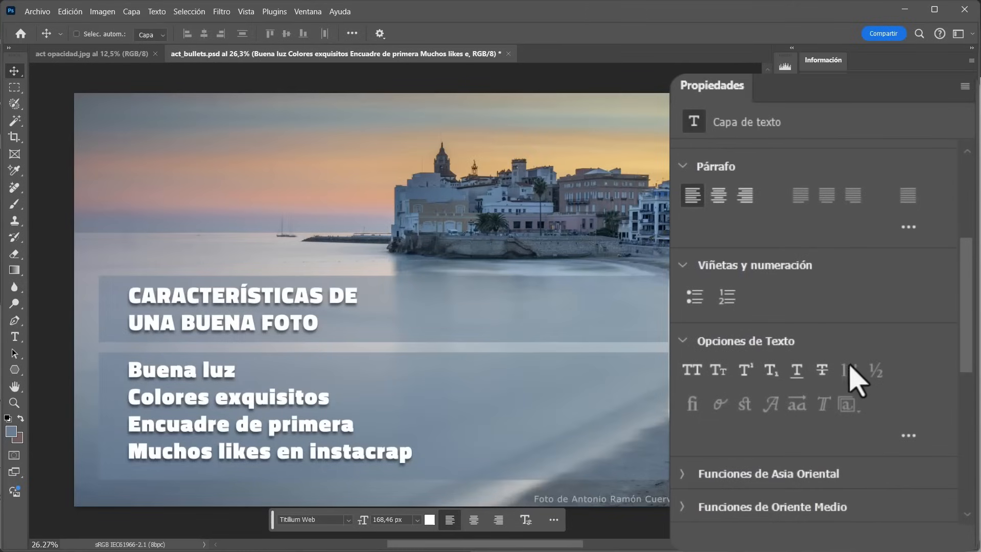
click(694, 300)
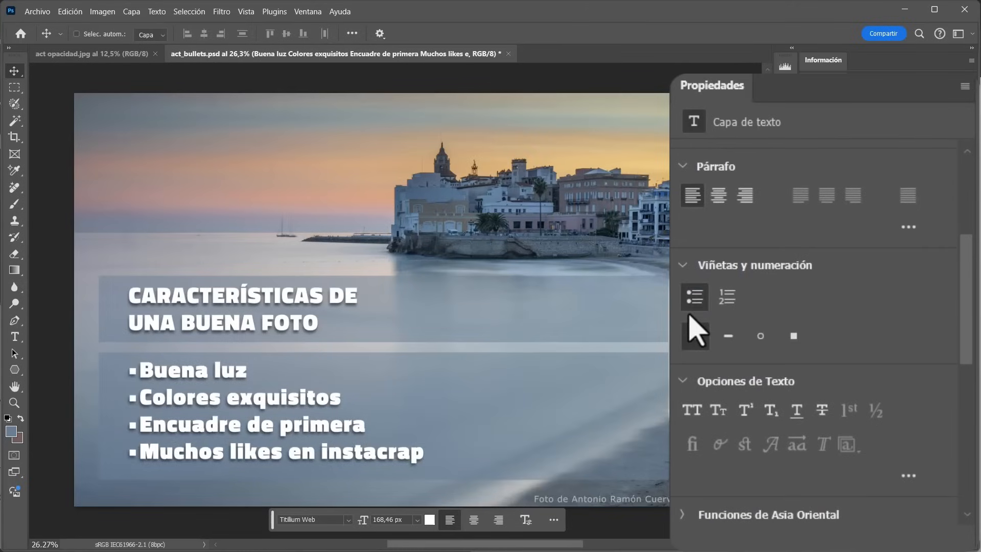
click(763, 337)
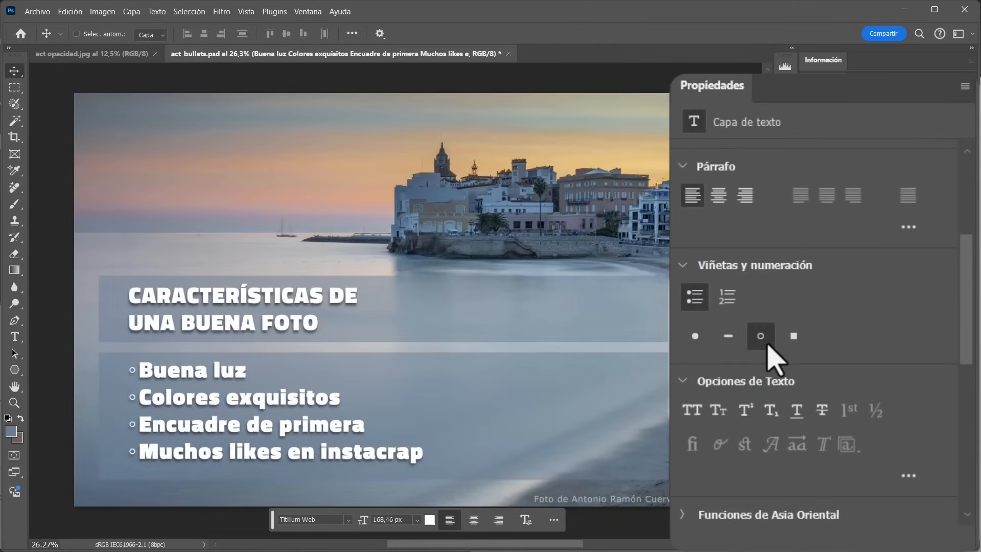
click(696, 338)
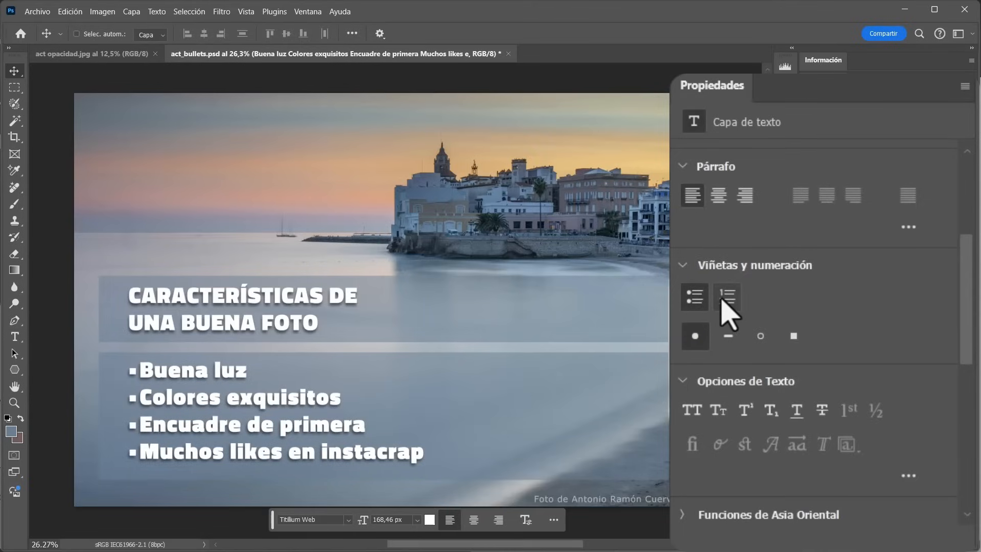
Convert the list to 1, 2 numbering and demote "Colores exquisitos" and "Encuadre de primera" to a sub-level
click(725, 300)
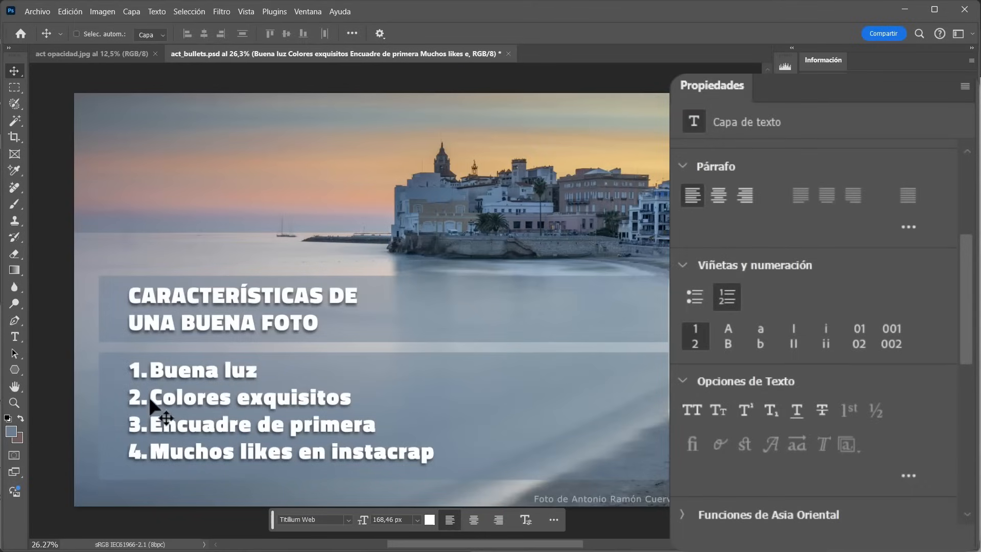
key(t)
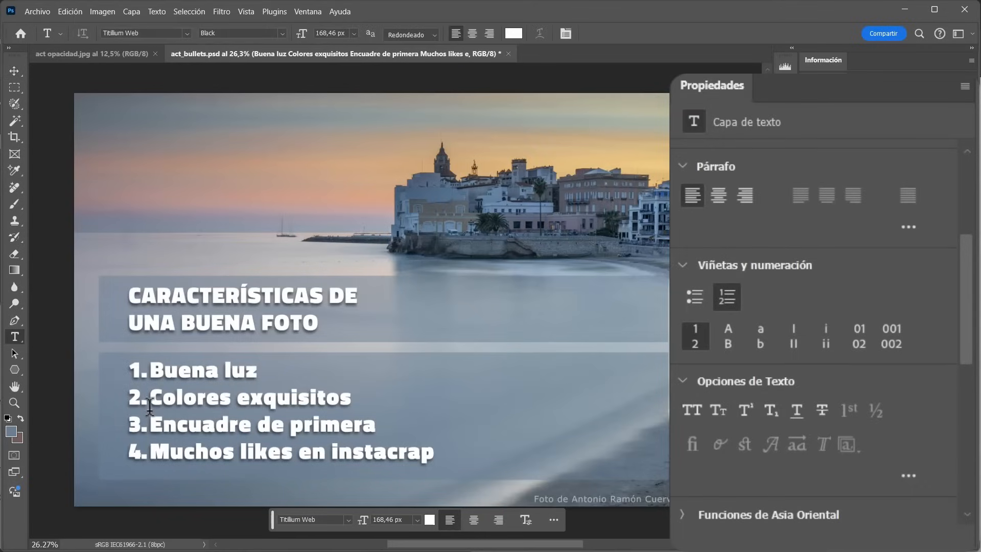
drag(152, 398, 407, 422)
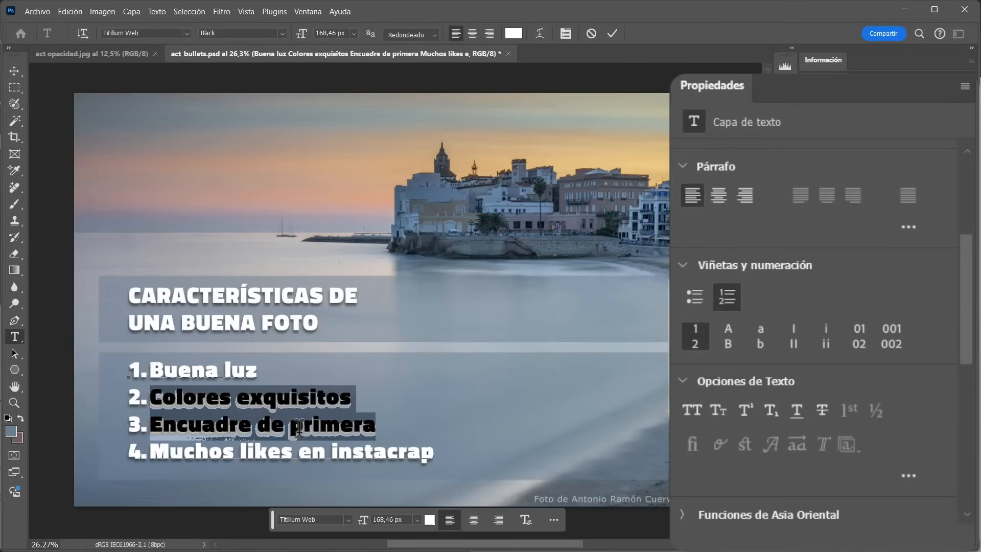
key(Tab)
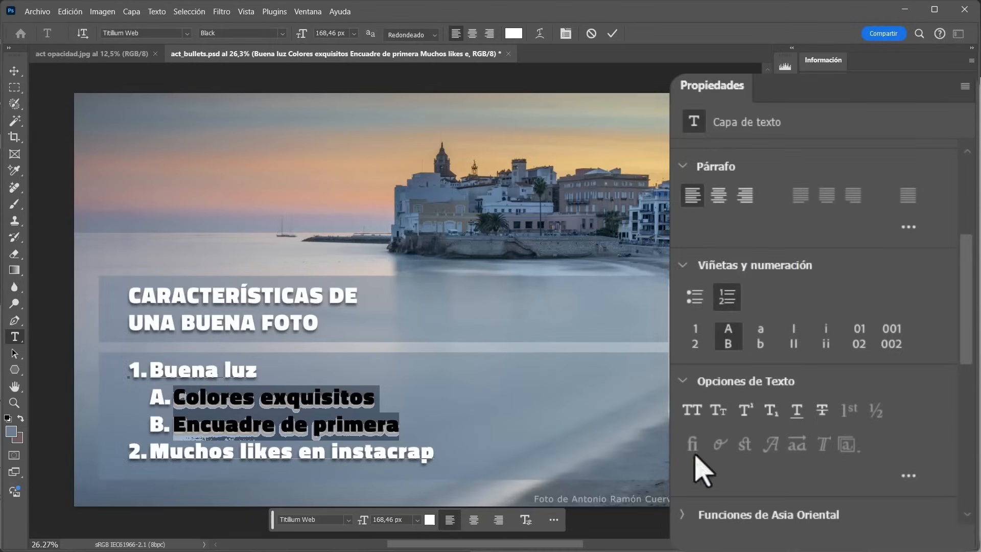
Try bullets on the two selected sub-items, change them to lowercase Roman numerals (i, ii), and commit the text edit
click(695, 299)
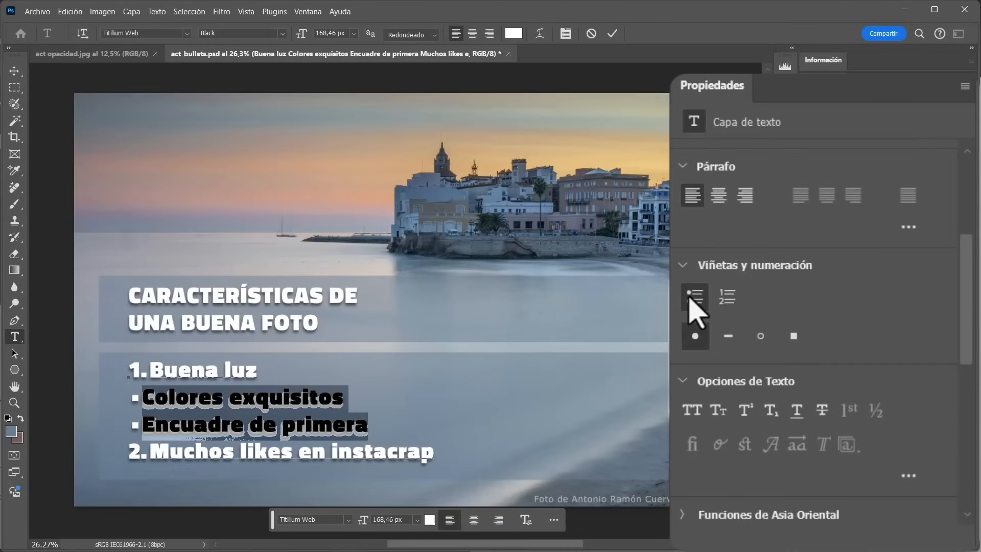
click(726, 295)
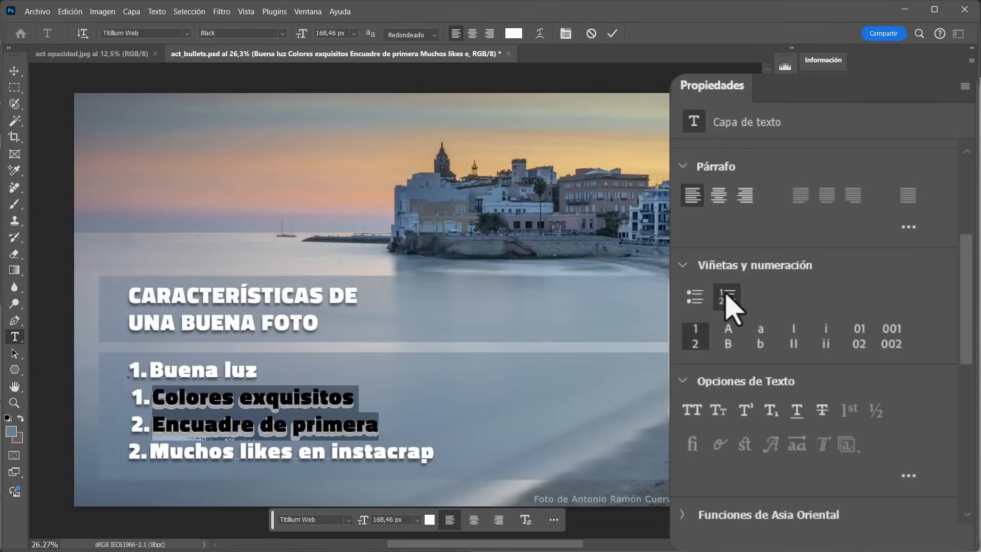
click(824, 336)
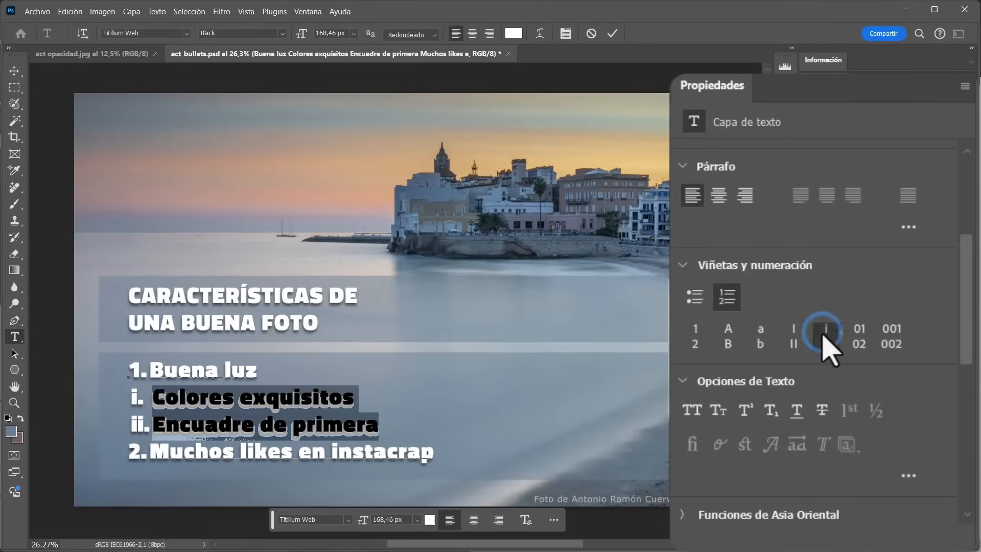
key(ctrl+Return)
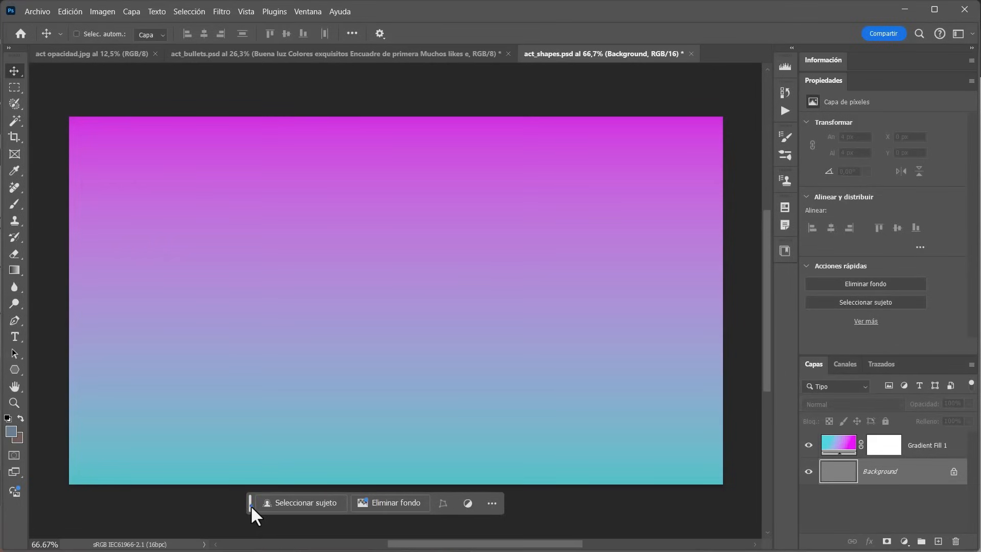
Draw a five-sided polygon about 613 by 583 px above the Gradient Fill 1 layer in act_shapes.psd
mouse_move(250, 504)
mouse_down()
mouse_move(240, 465)
mouse_move(248, 513)
mouse_up()
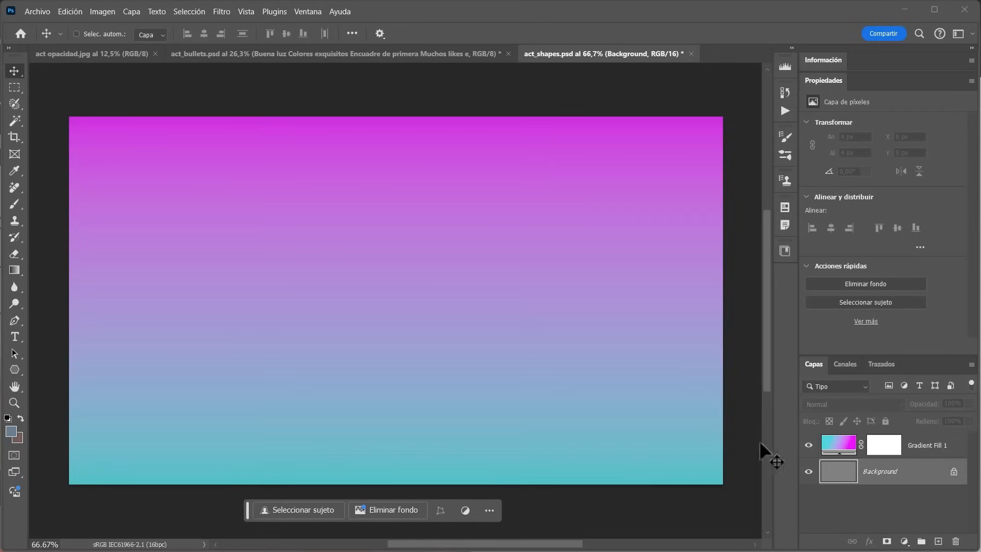
click(838, 449)
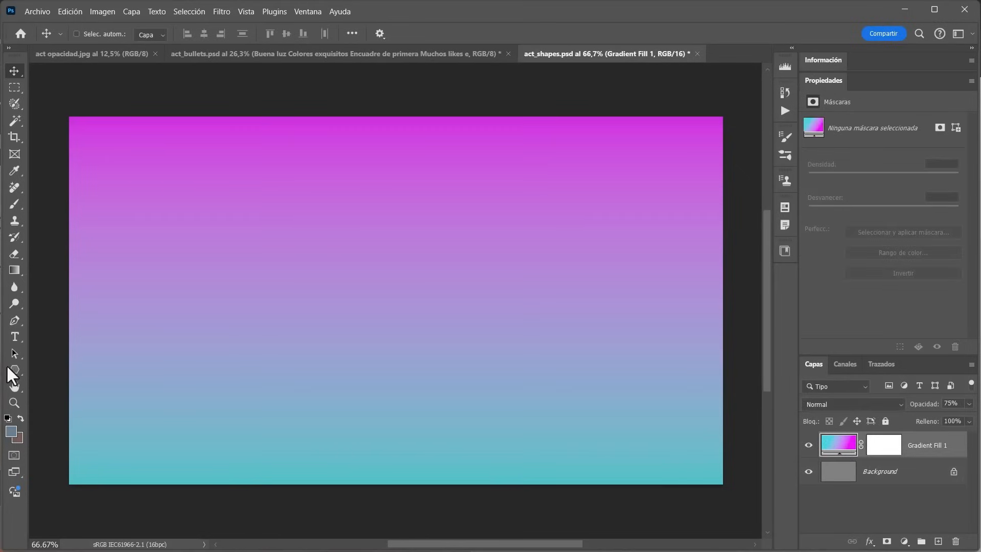
click(15, 368)
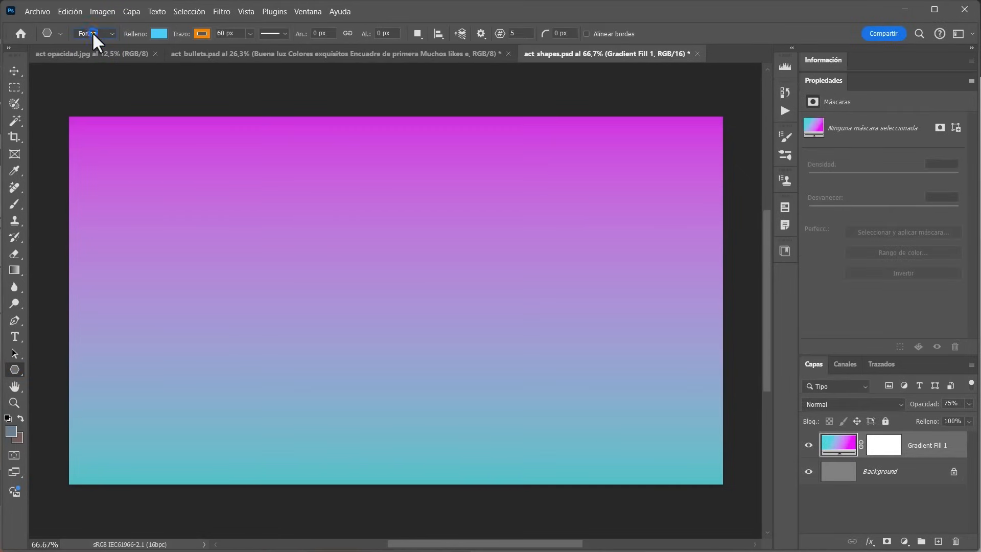
mouse_move(275, 161)
mouse_down()
mouse_move(464, 344)
mouse_move(487, 384)
mouse_up()
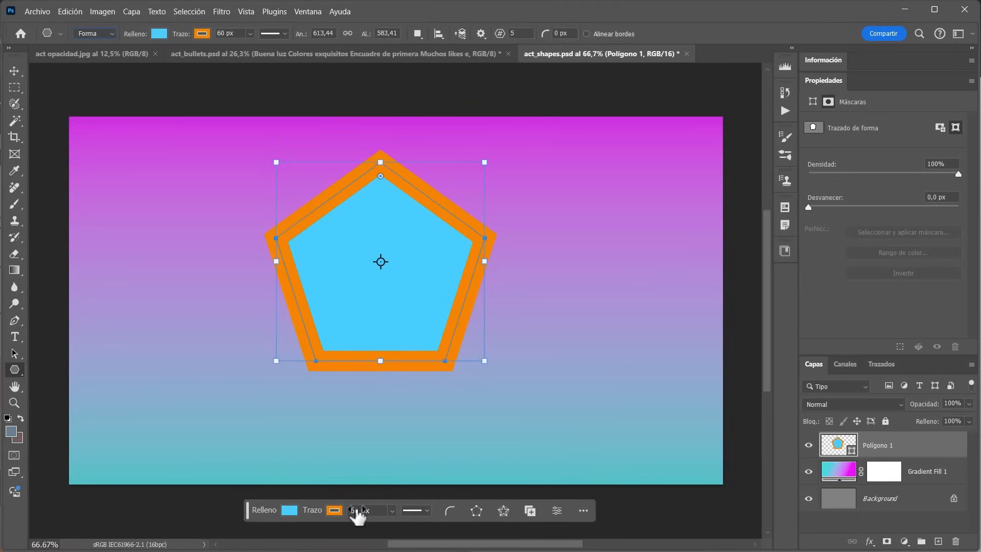
Set the polygon's stroke width to 44 px and its number of sides to 8
drag(357, 516, 346, 518)
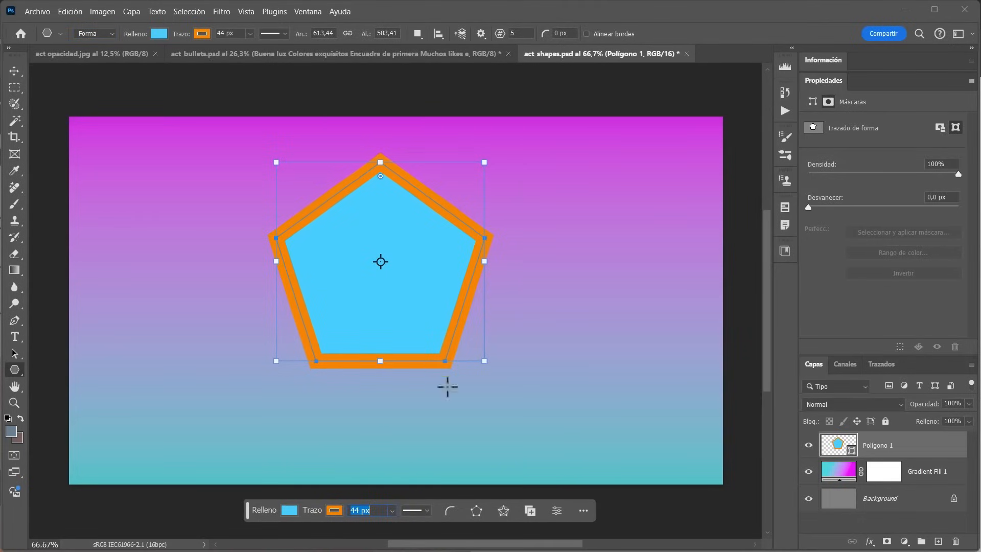
click(477, 510)
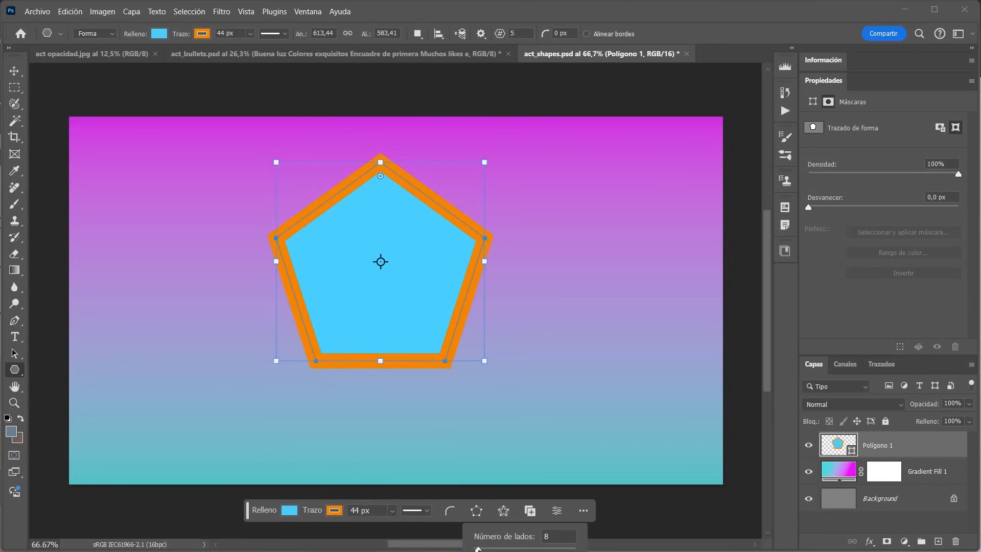
text(8)
key(Return)
Turn the octagon into a star with a star ratio of about 59% and round its corners with a 16 px radius
click(503, 510)
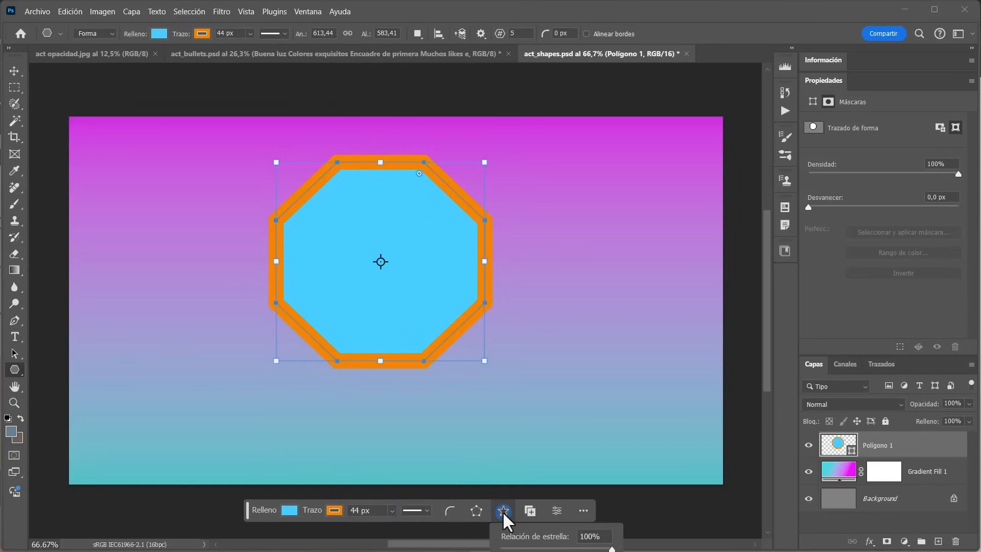
click(566, 549)
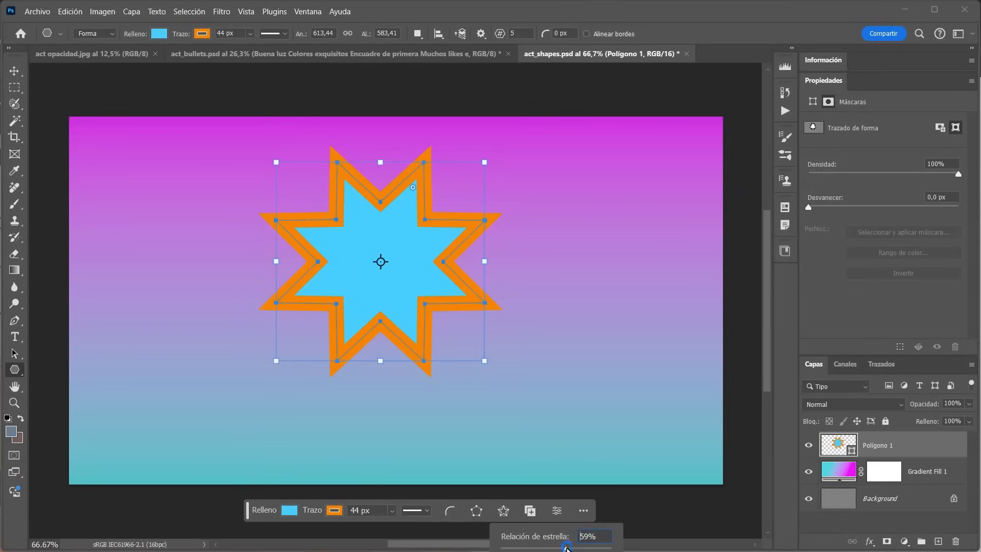
click(449, 510)
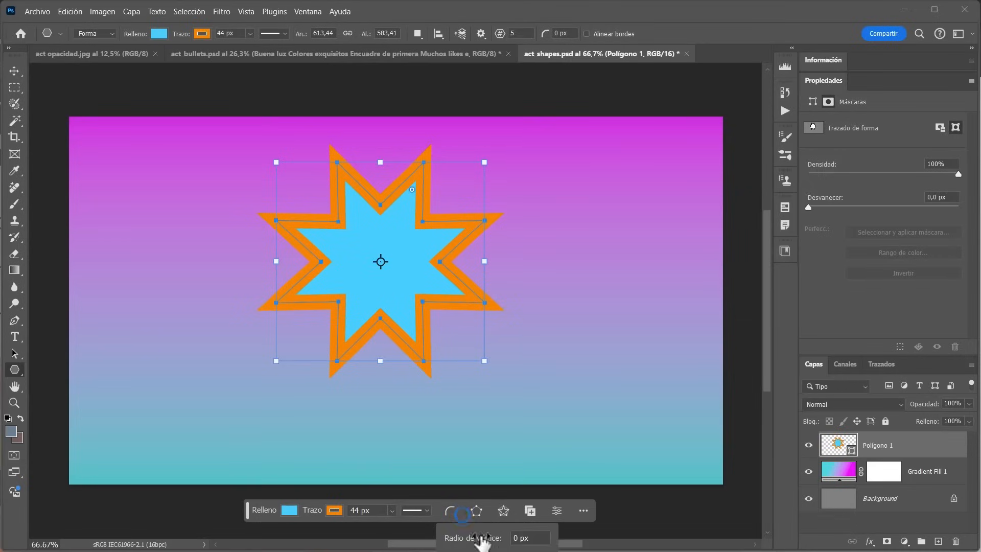
drag(526, 545, 533, 541)
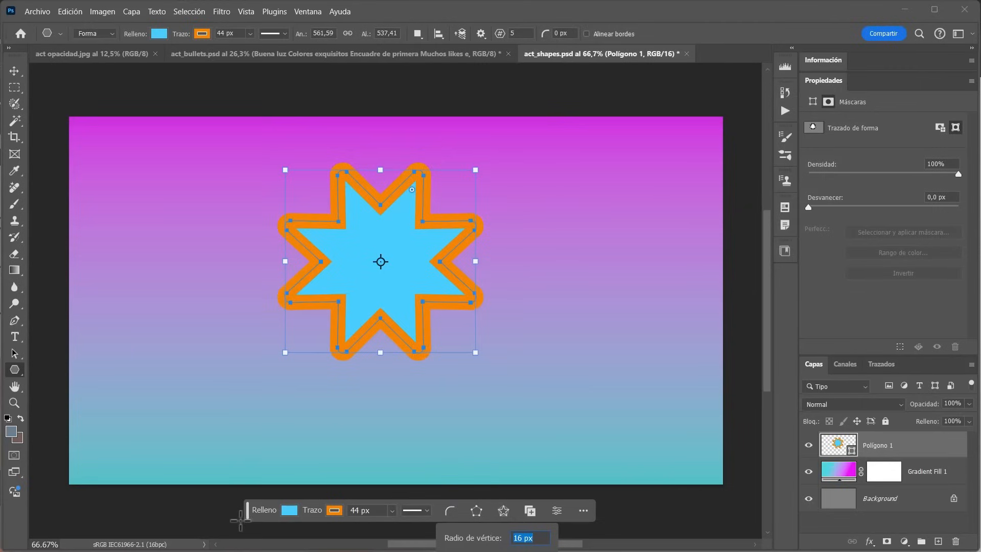
drag(249, 517, 217, 515)
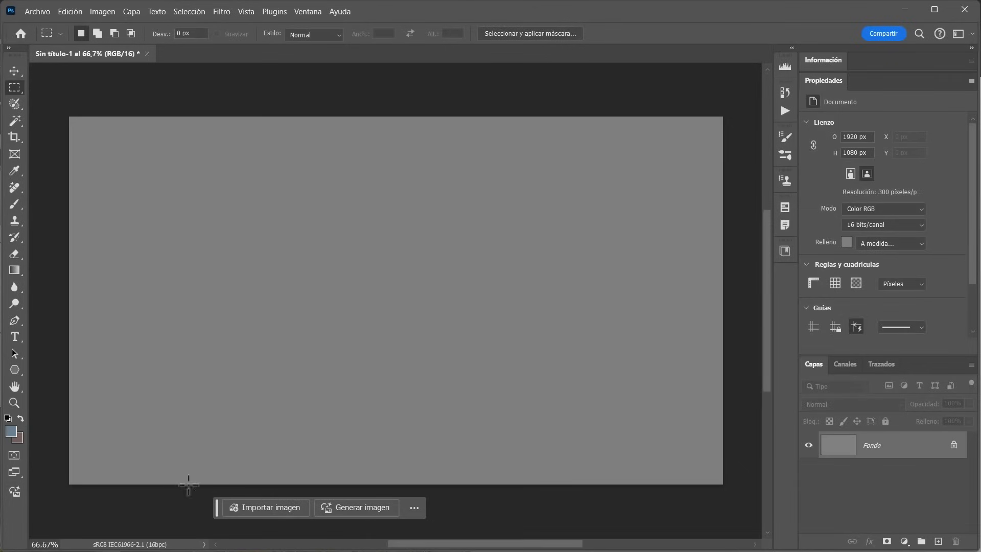
Open the Generate Image dialog for the blank gray document and reposition the dialog slightly
click(69, 8)
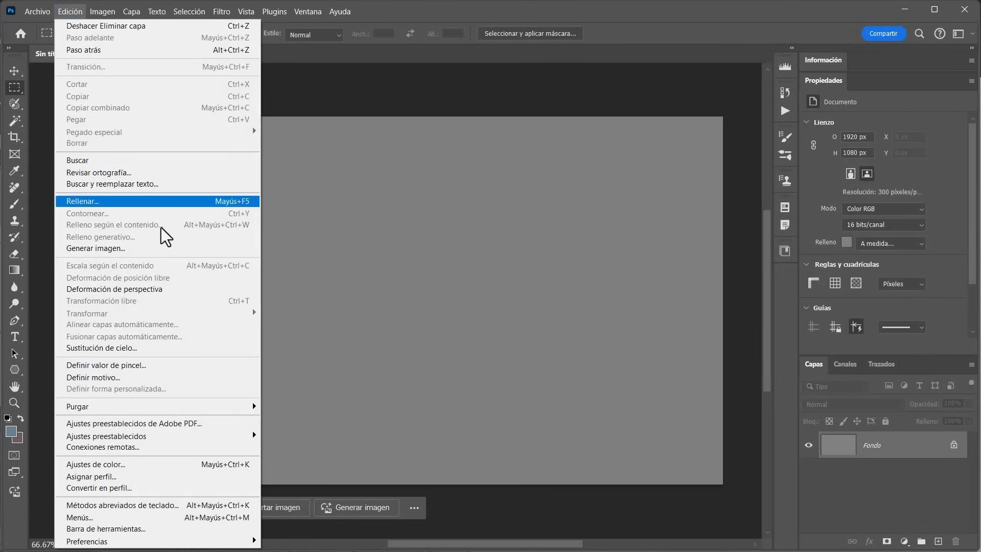
click(165, 247)
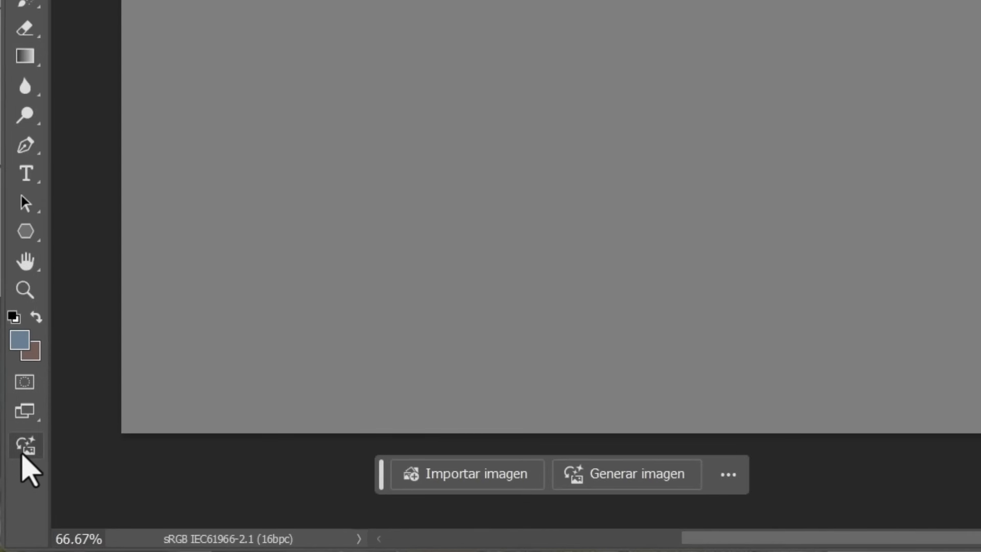
click(21, 454)
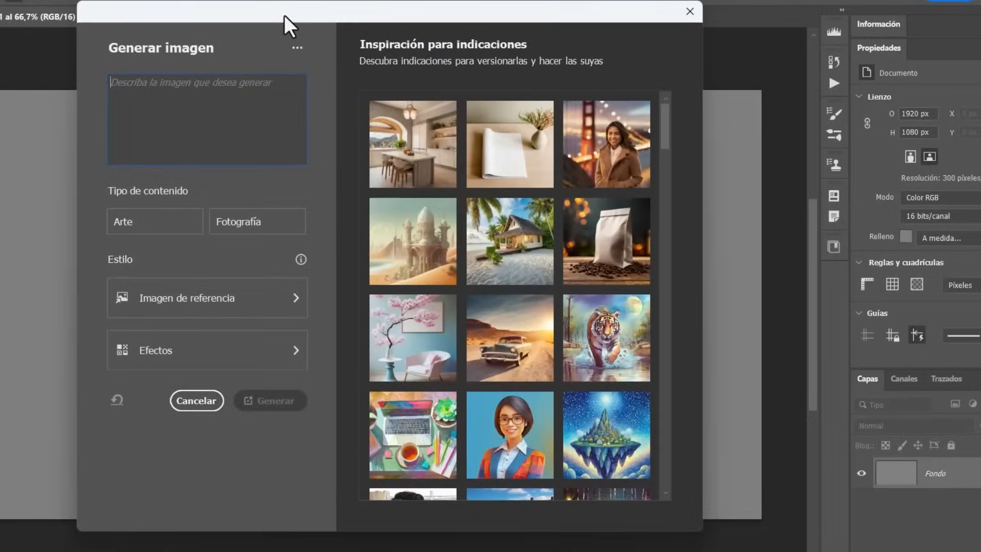
drag(284, 16, 306, 19)
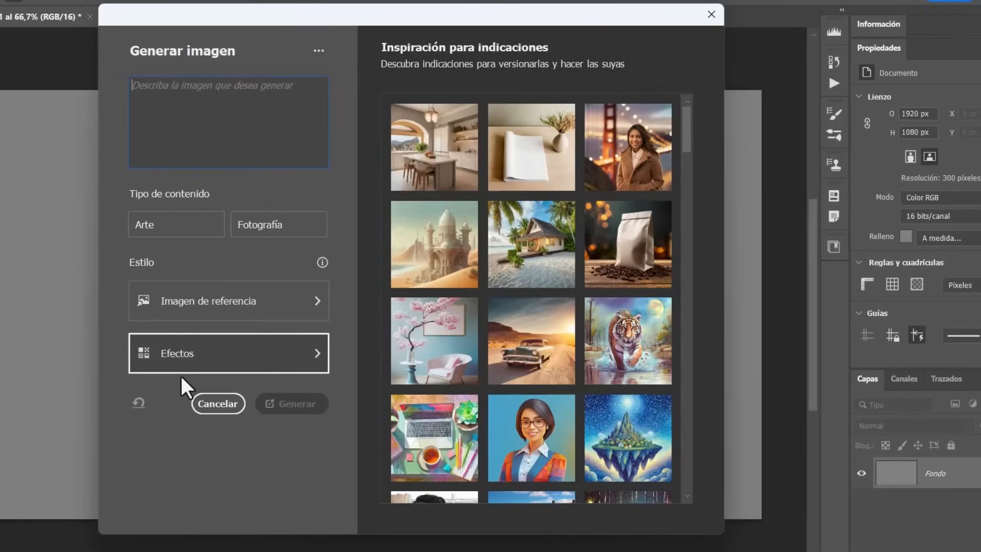
Look through the style effects and the reference image gallery for image generation, and return to the prompt inspiration gallery
click(189, 357)
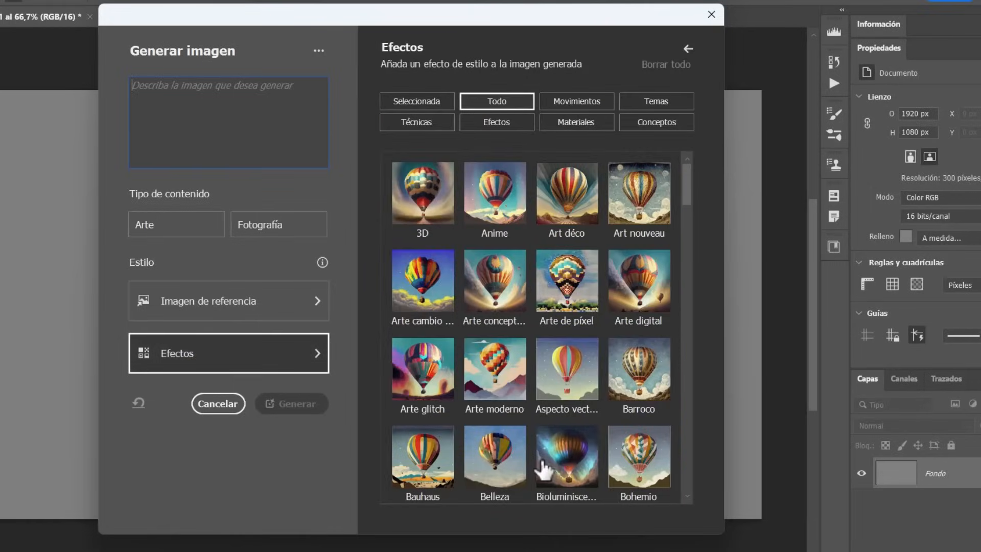
click(173, 302)
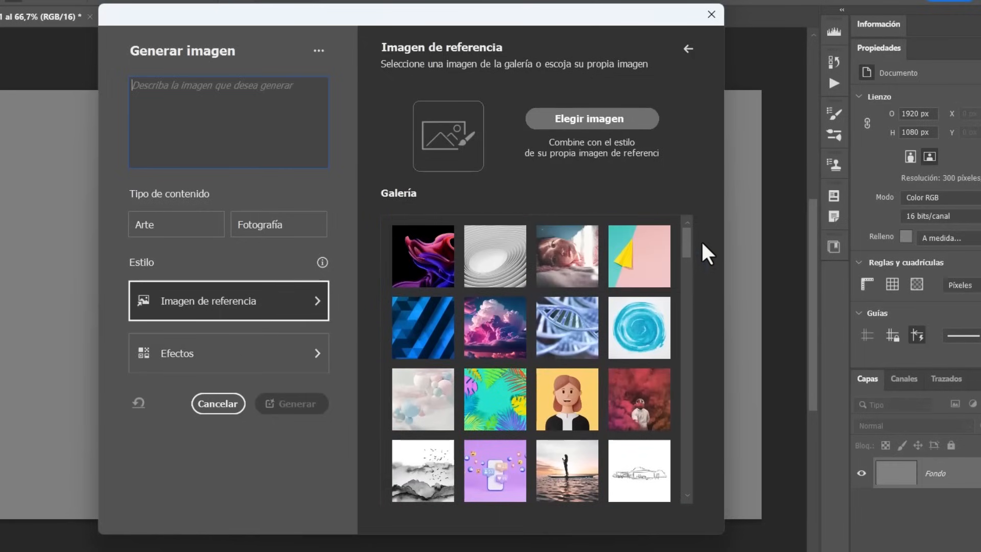
click(213, 302)
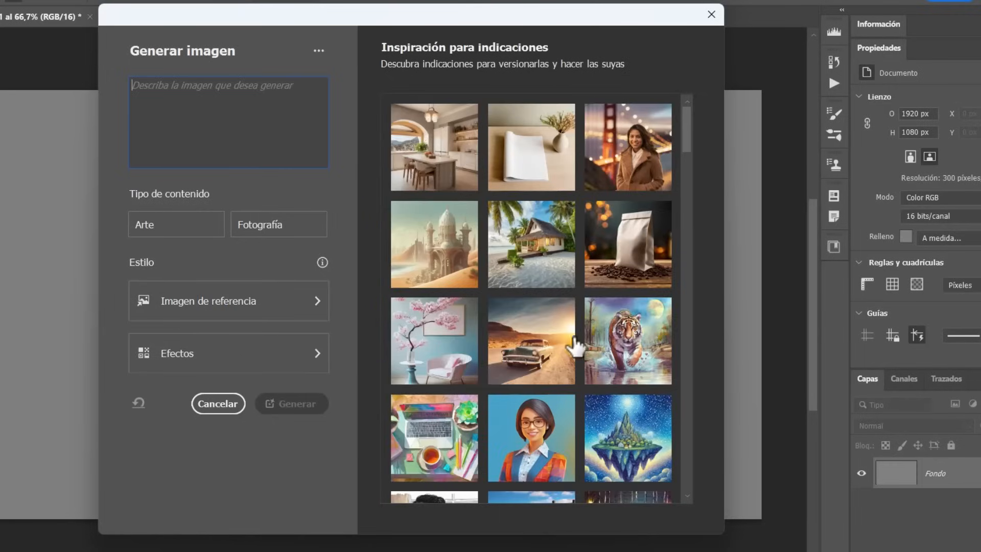
Generate an image from the inspiration gallery's Bengal tiger prompt, keeping its reference image and effects, with Arte as the content type
click(603, 350)
drag(293, 117, 131, 85)
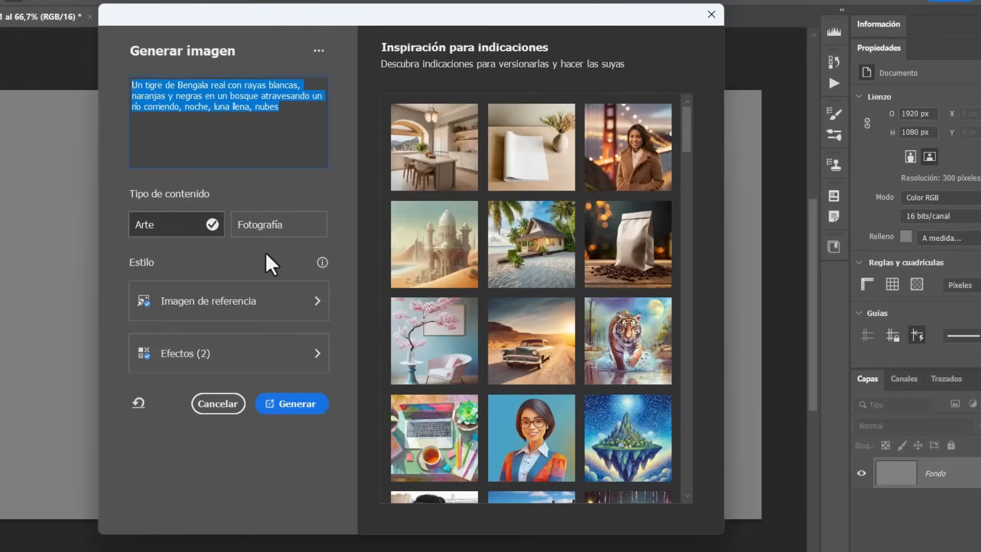
click(272, 227)
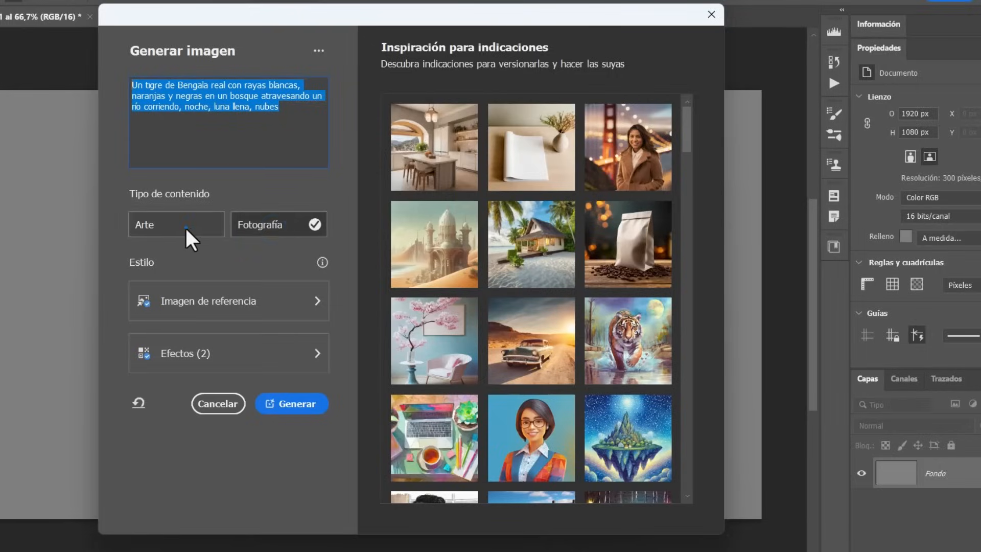
click(185, 226)
click(296, 403)
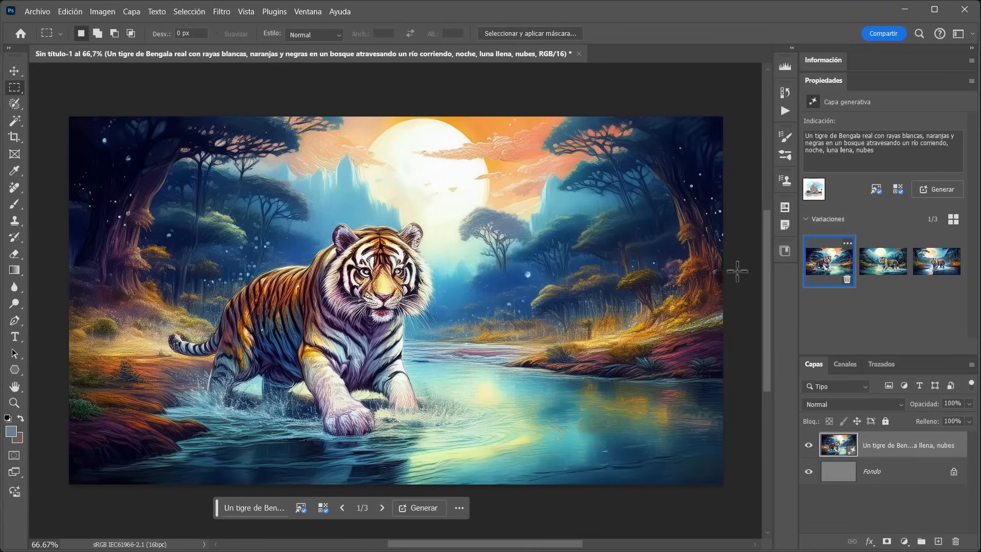
Compare the three generated tiger variations and return to the first one
click(884, 268)
click(936, 266)
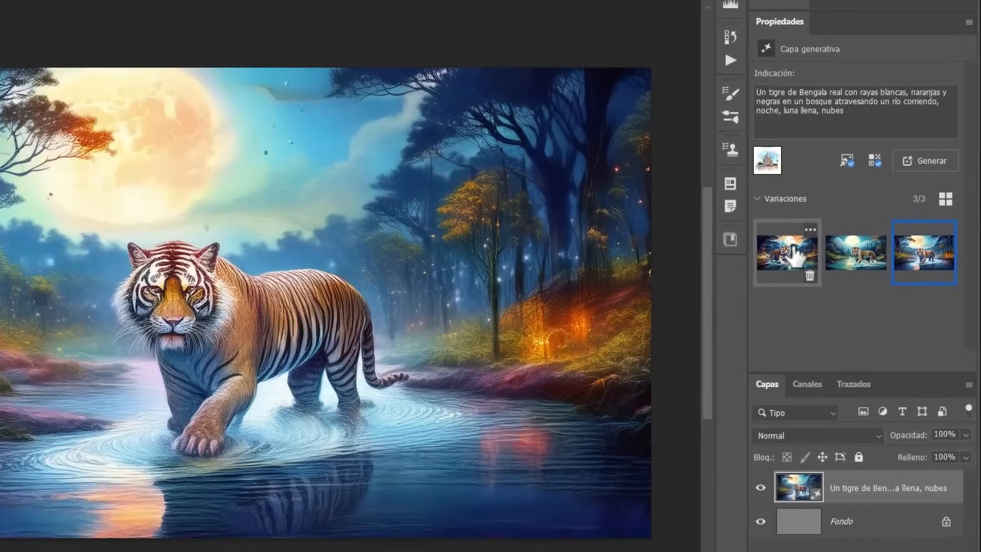
click(827, 260)
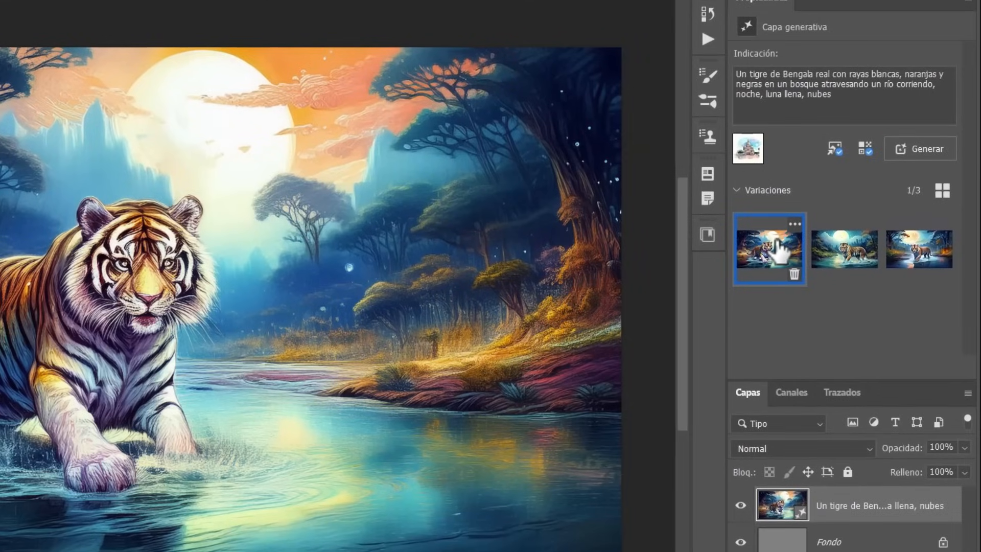
Add the acrylic painting technique to the tiger layer's style effects and generate new variations
click(834, 149)
click(864, 148)
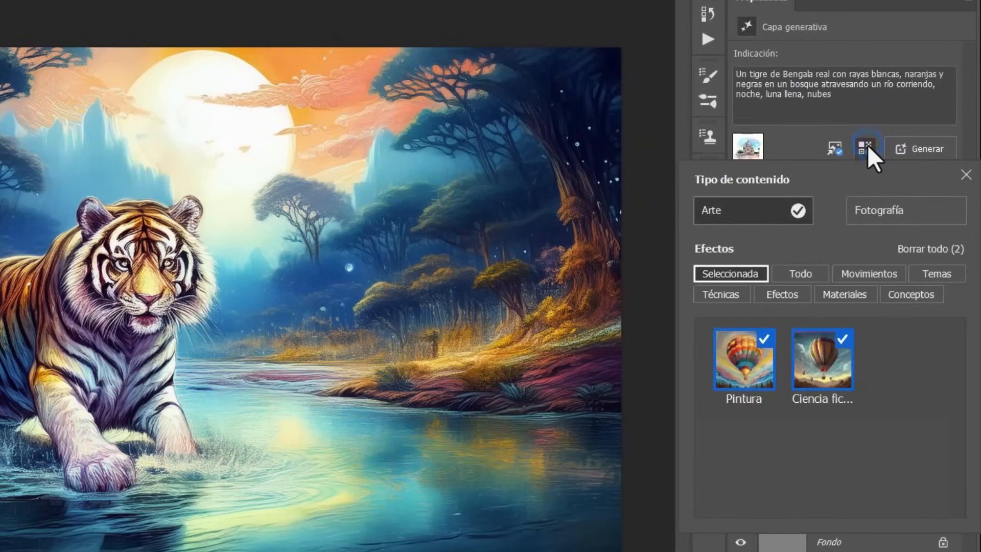
click(720, 294)
click(744, 376)
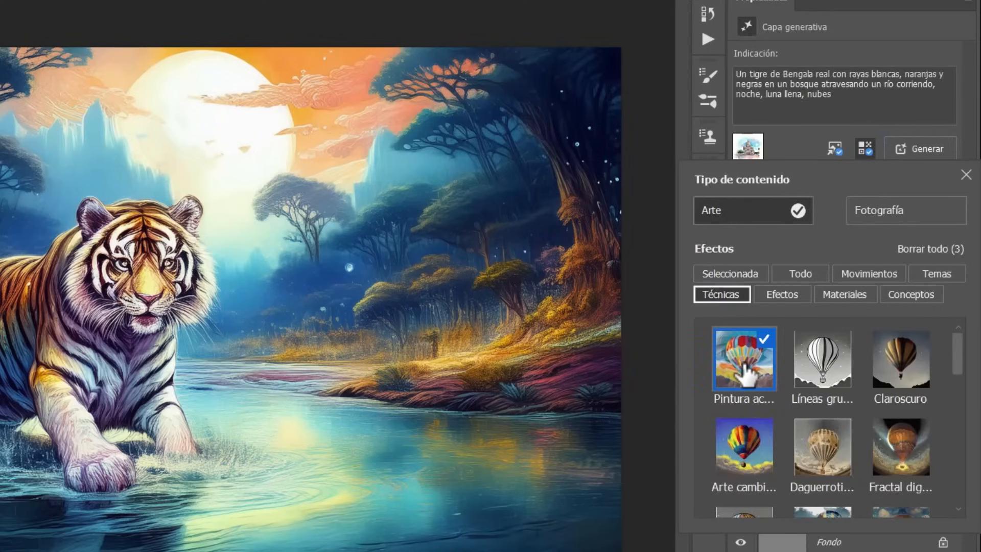
click(906, 145)
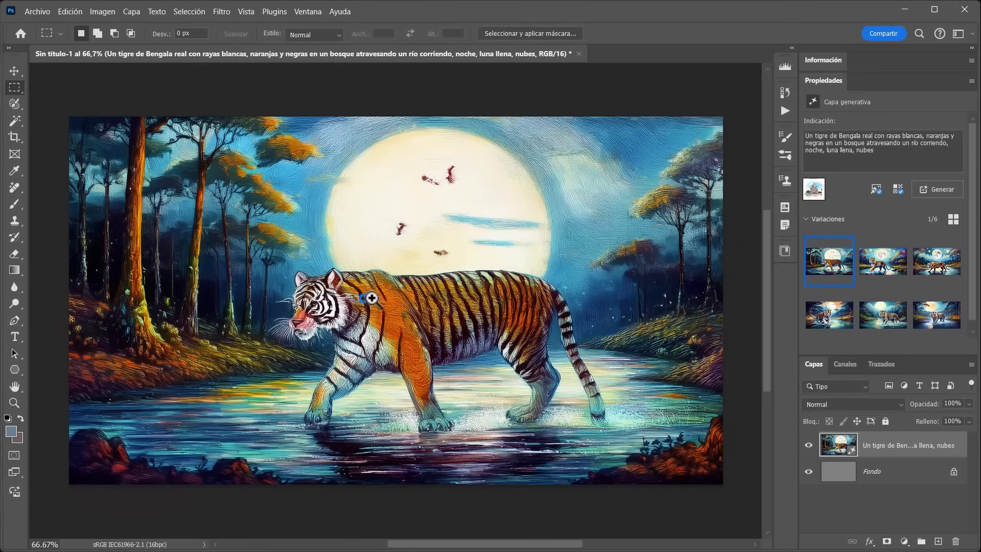
Compare the newly generated tiger variations on the canvas and choose the third one
key(ctrl+0)
click(877, 269)
click(928, 270)
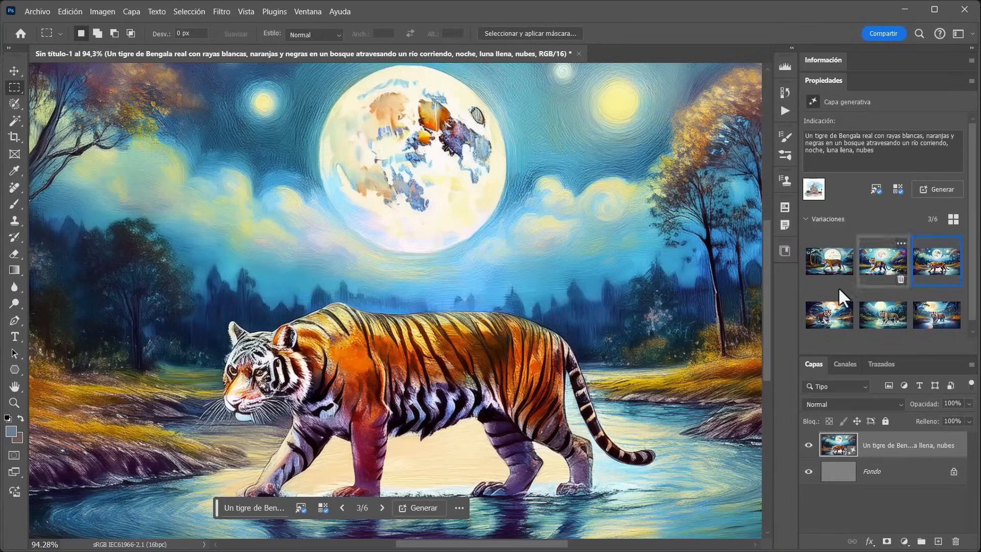
scroll(538, 318, down, 6)
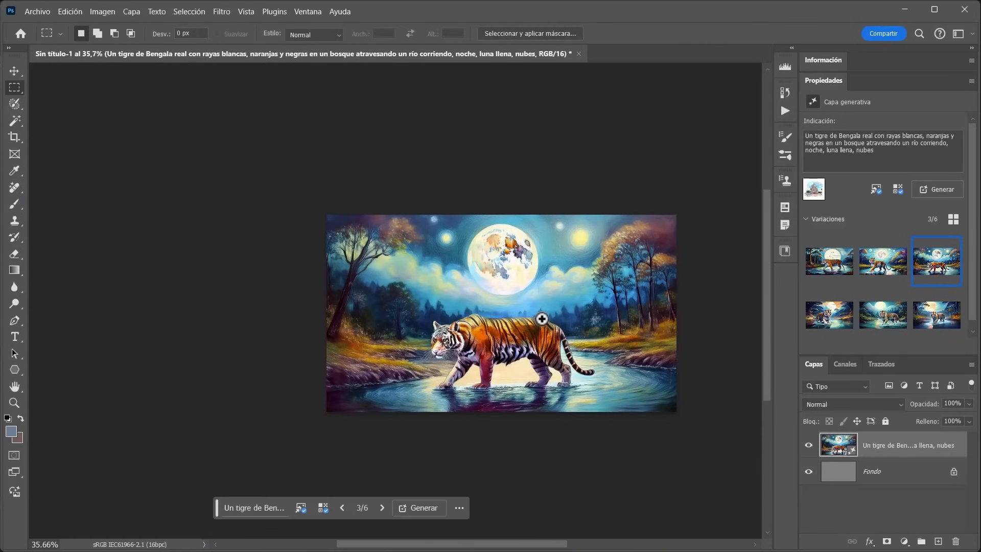
scroll(539, 319, up, 4)
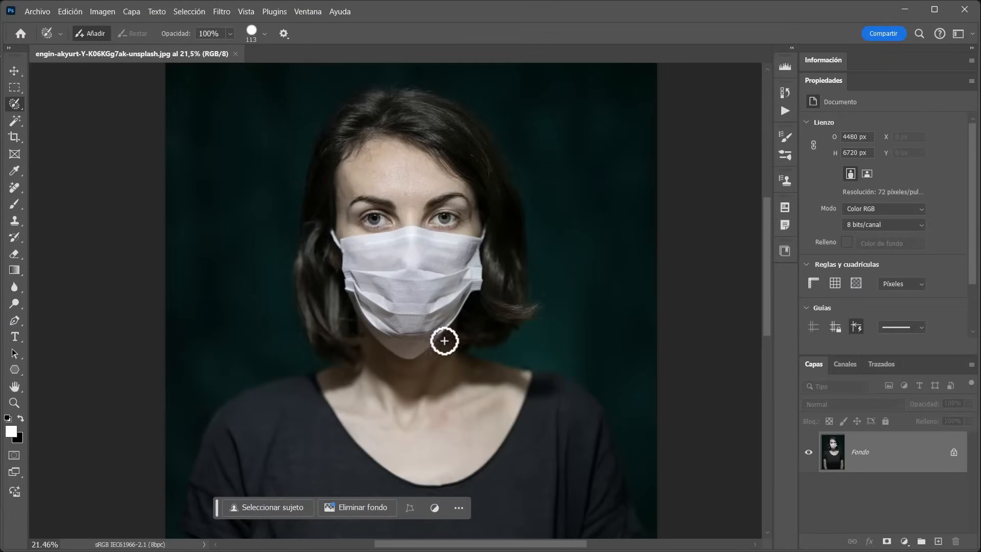
Paint a Selection Brush area over the woman's face mask and replace it using Generative Fill with an empty prompt
drag(399, 256, 397, 296)
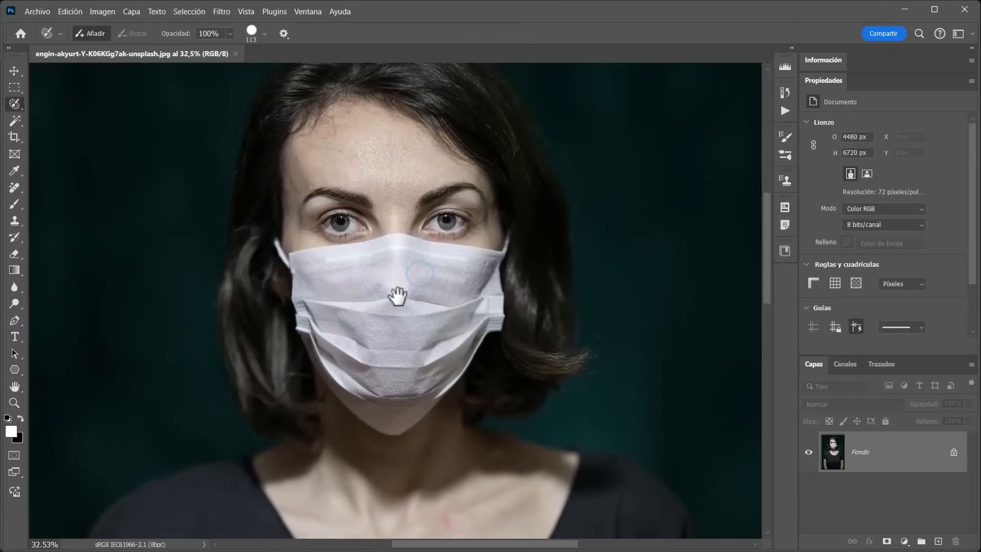
mouse_move(274, 228)
mouse_down()
mouse_move(294, 262)
mouse_move(303, 251)
mouse_move(383, 238)
mouse_move(518, 251)
mouse_move(508, 317)
mouse_move(418, 428)
mouse_move(382, 427)
mouse_move(322, 369)
mouse_move(284, 254)
mouse_up()
click(276, 507)
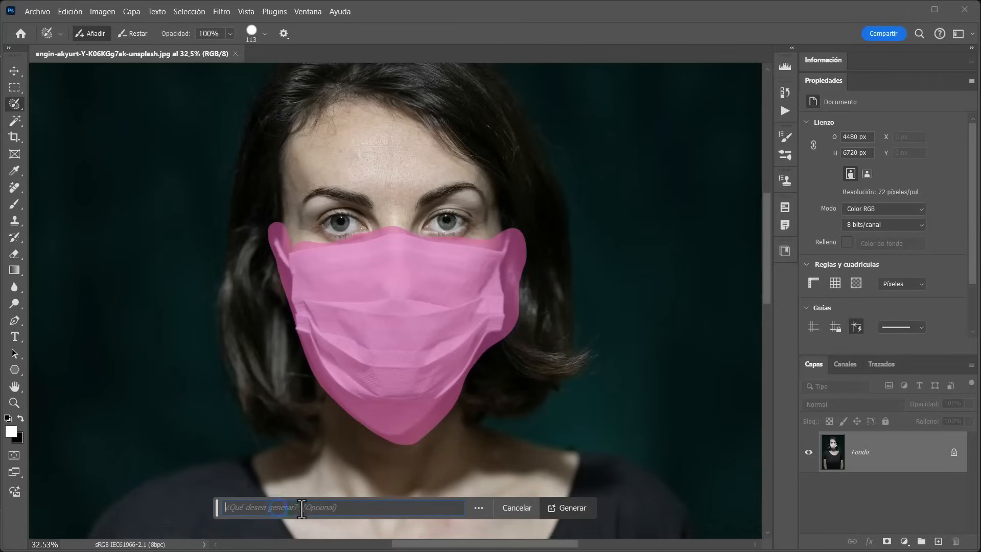
click(568, 507)
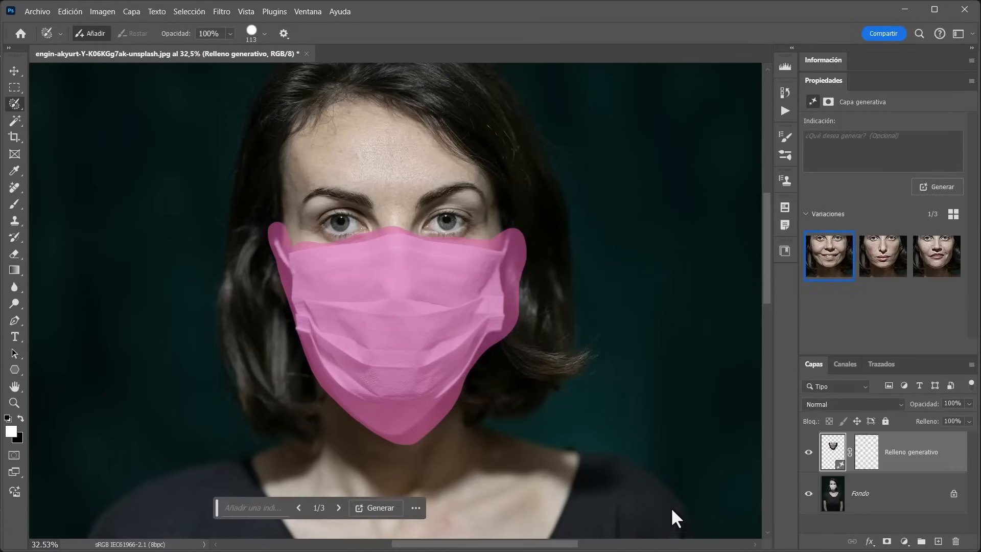
Compare the three generated faces and keep the second variation
click(863, 260)
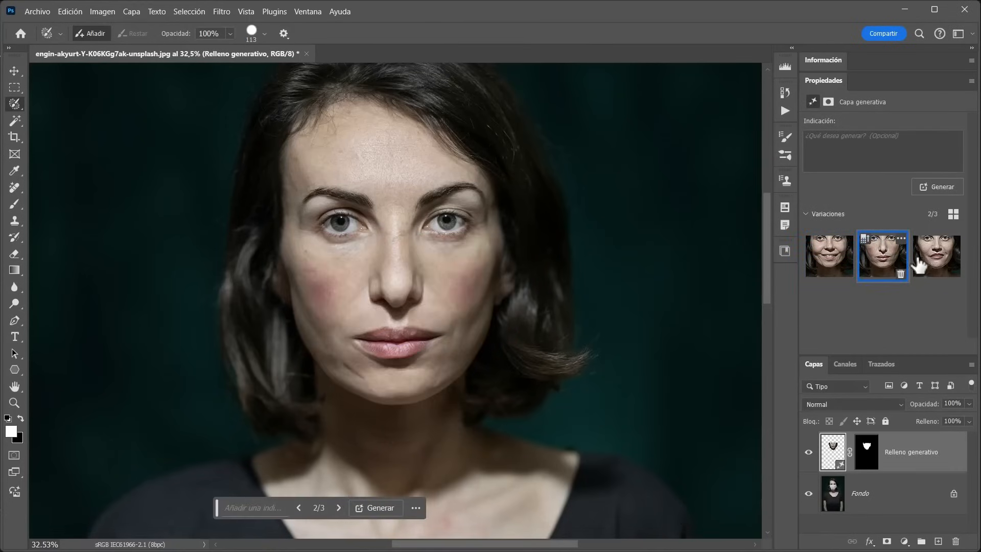
click(932, 260)
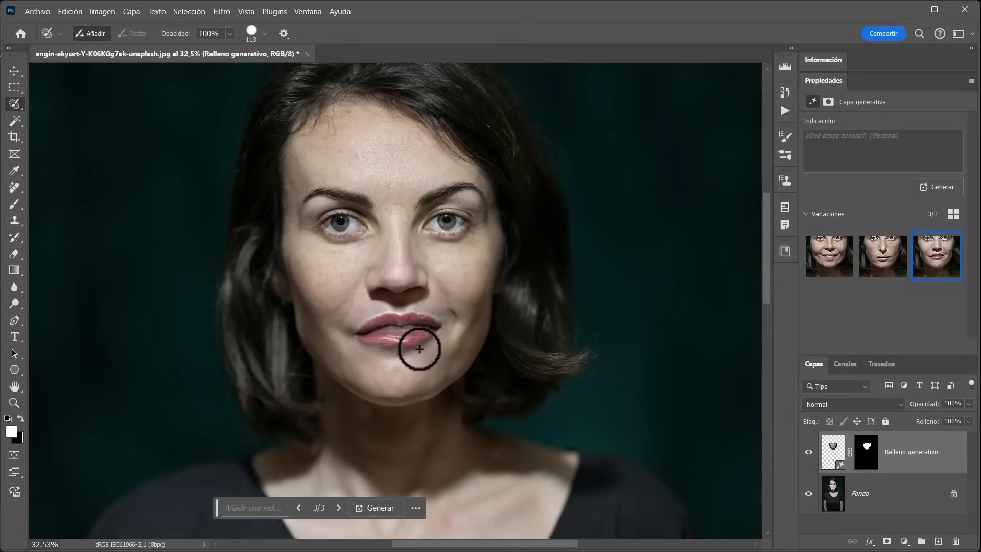
click(835, 264)
click(877, 261)
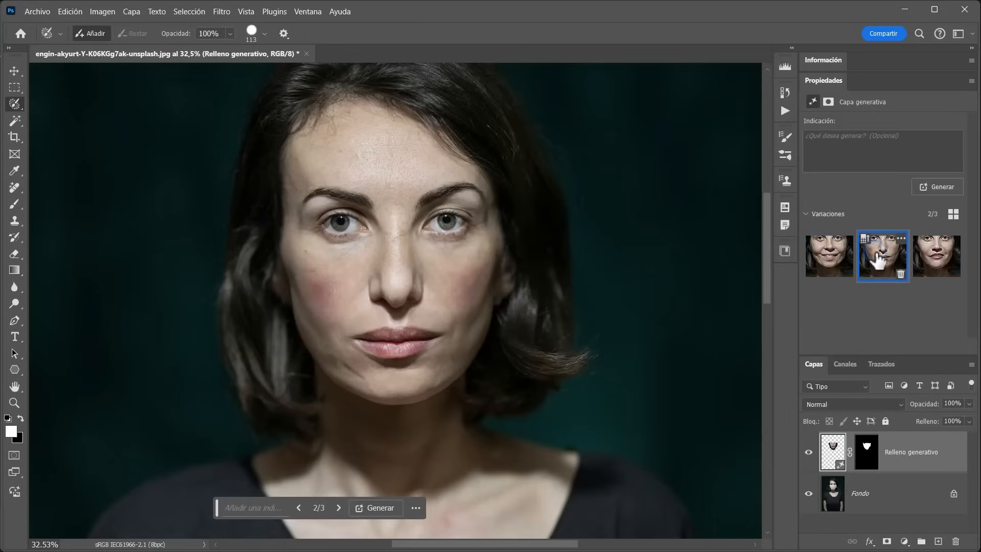
Examine the generated mouth area up close with the generative fill layer hidden and shown
drag(398, 360, 472, 396)
click(807, 453)
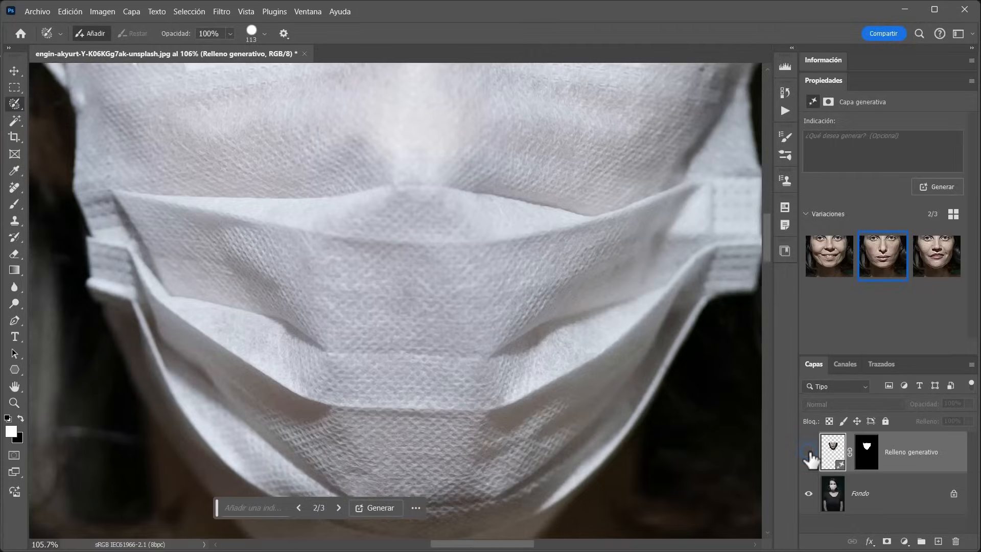
click(808, 453)
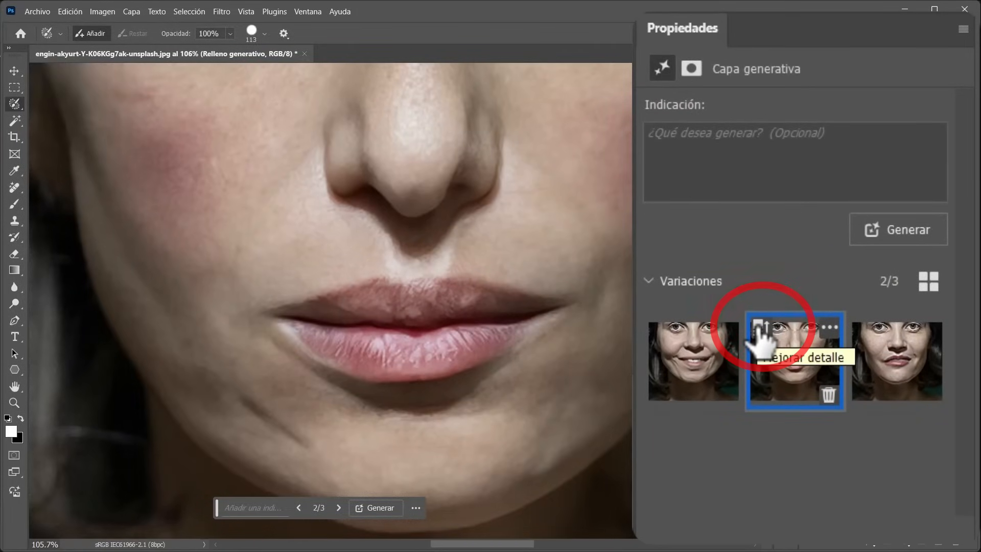
Enhance the detail of the second face variation, compare it with the unenhanced version on the lips, and keep the enhanced one
click(758, 330)
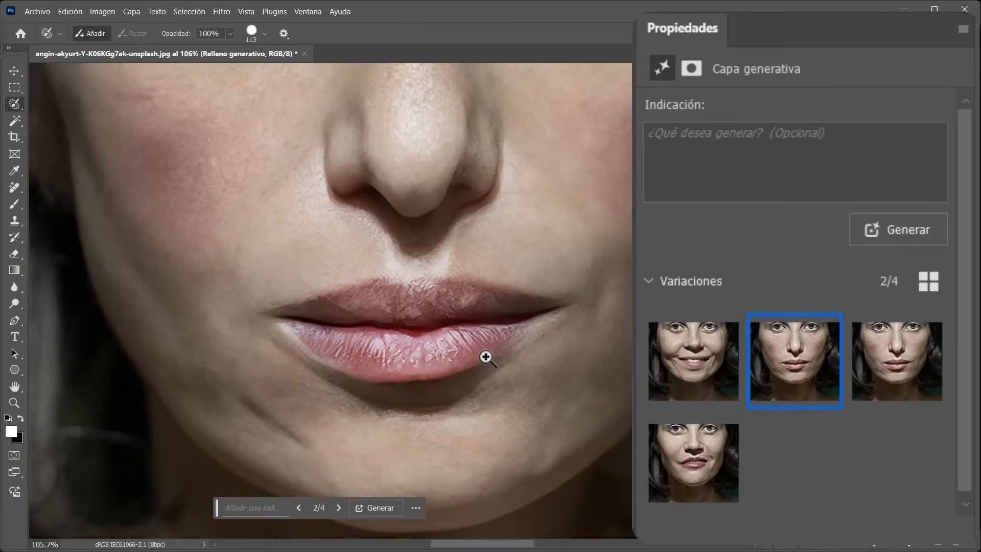
drag(484, 358, 510, 367)
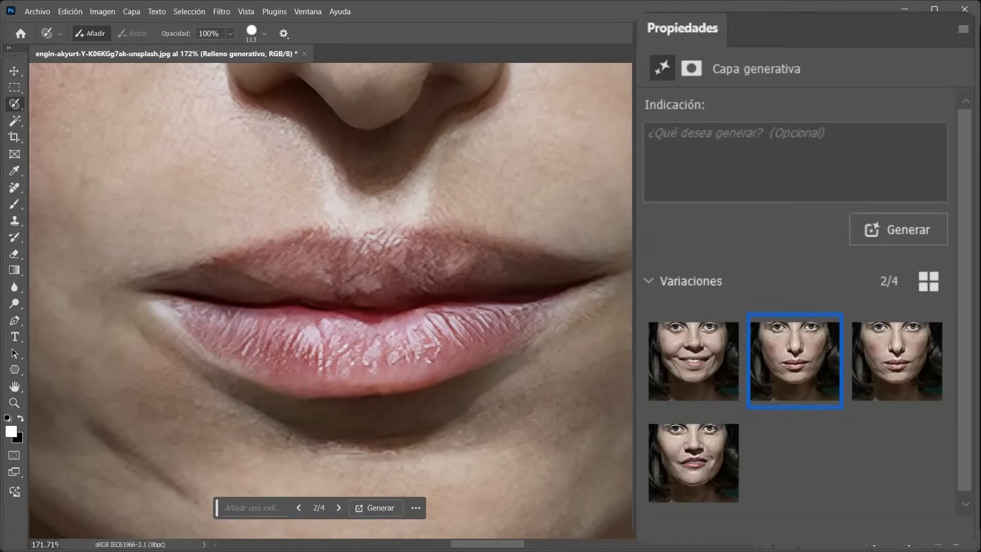
mouse_move(679, 354)
click(883, 351)
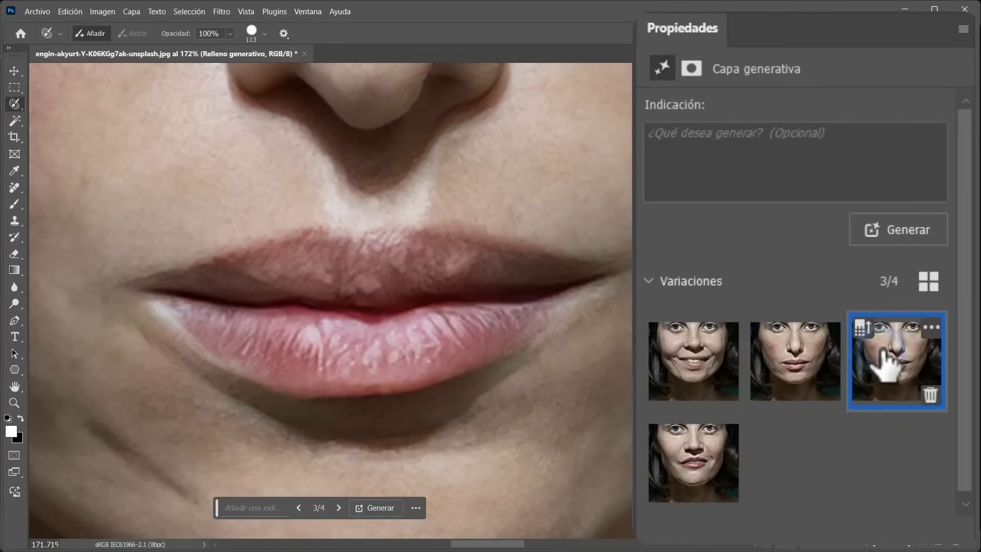
click(799, 369)
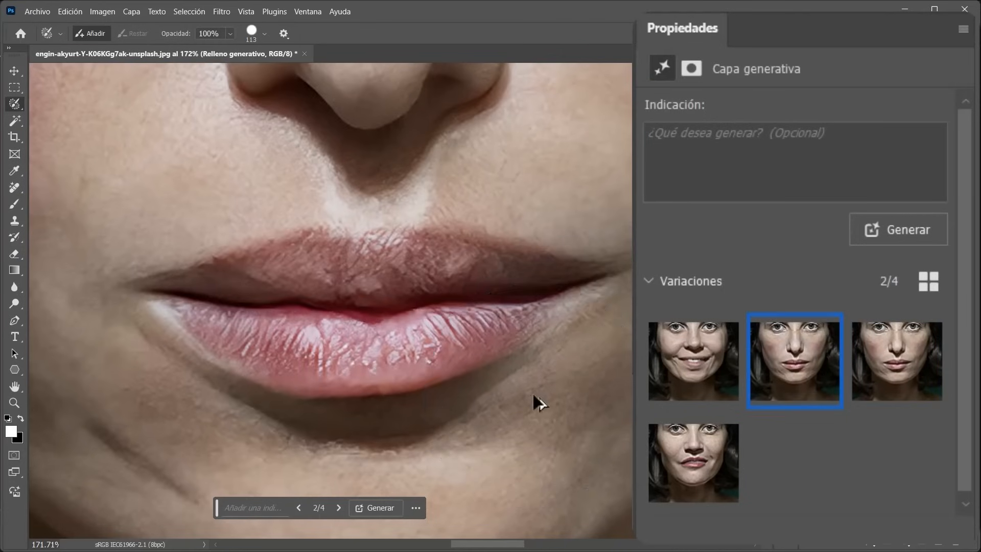
key(ctrl+0)
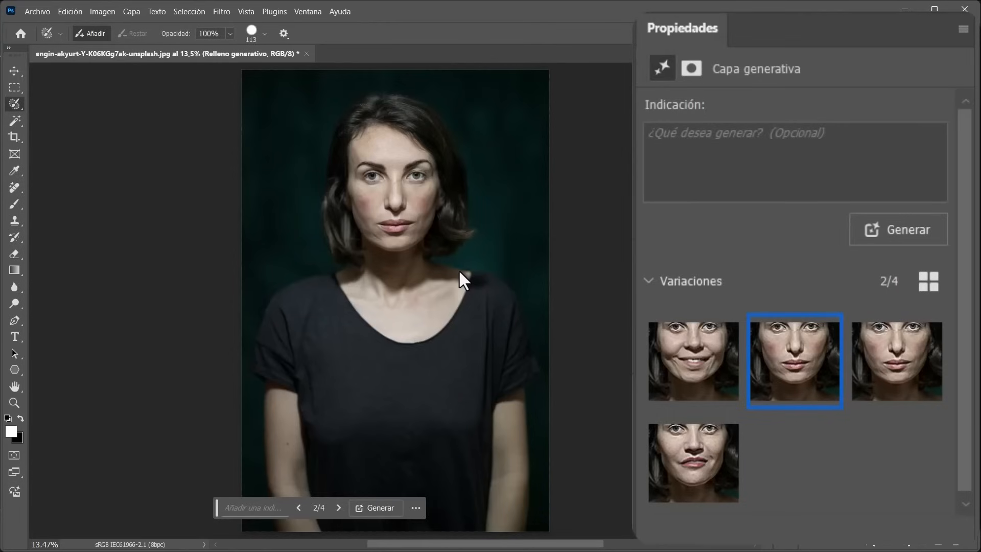
drag(392, 204, 459, 265)
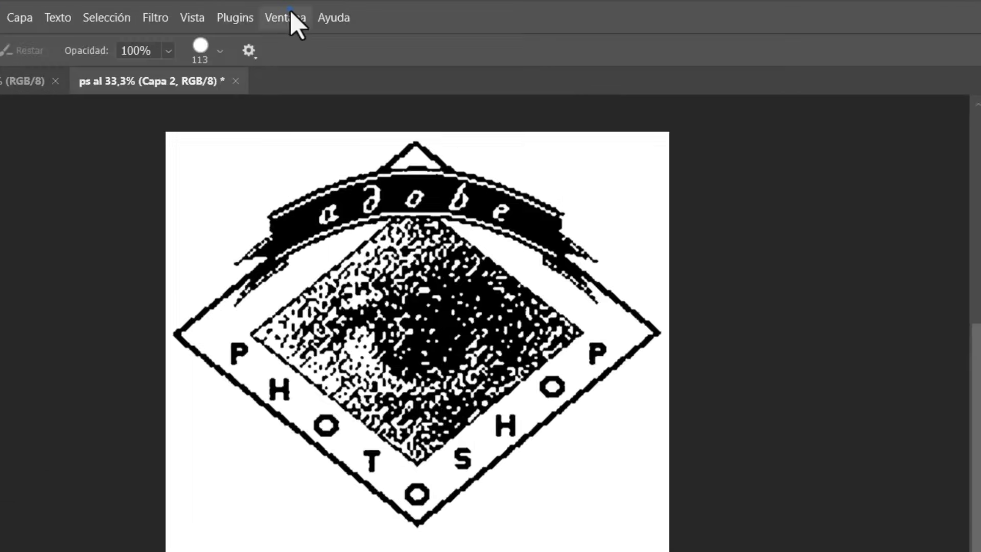
Look through the single adjustments and adjustment presets for the Photoshop logo document, and close the adjustments
click(311, 10)
click(326, 97)
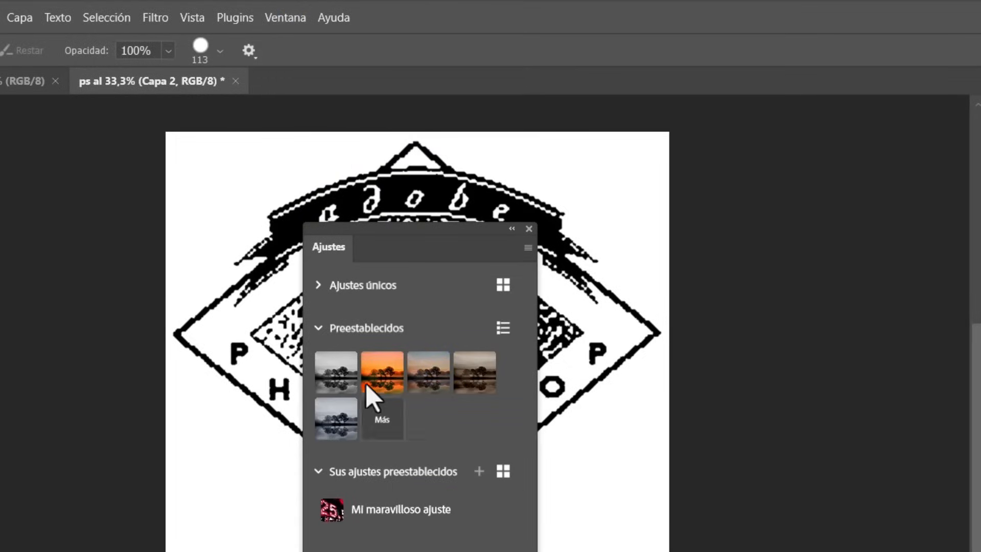
click(318, 285)
click(319, 285)
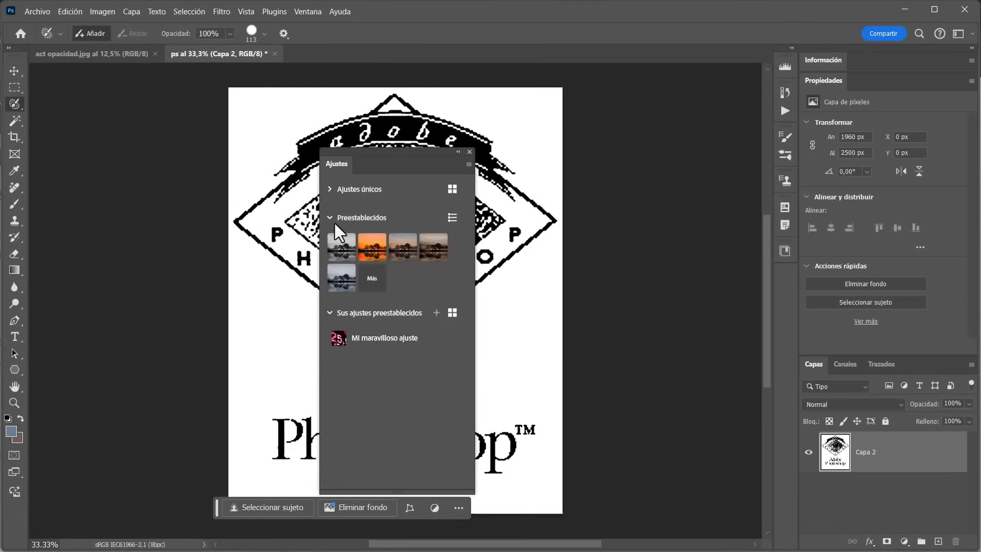
click(469, 150)
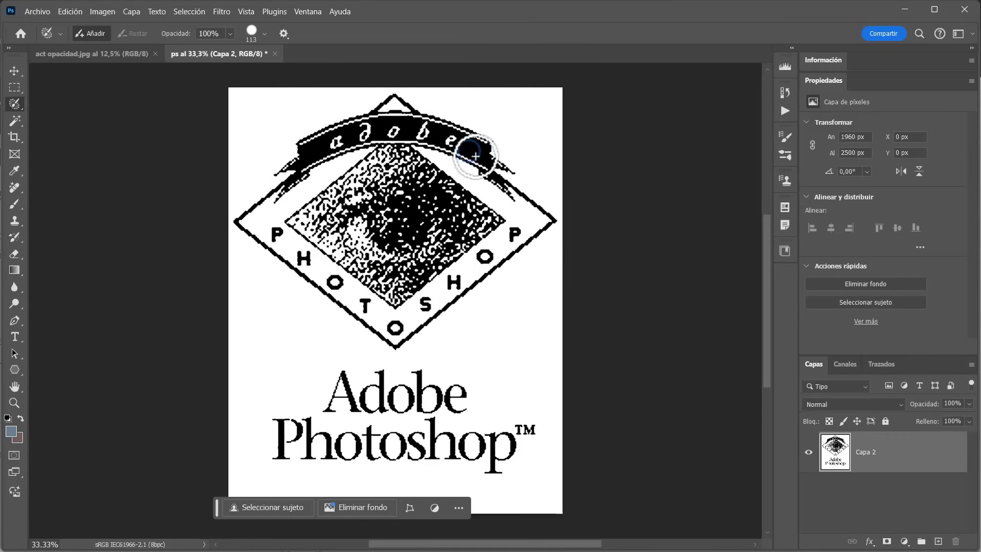
Examine the automation commands and the image assets option of the generator plugins for the logo document
click(41, 10)
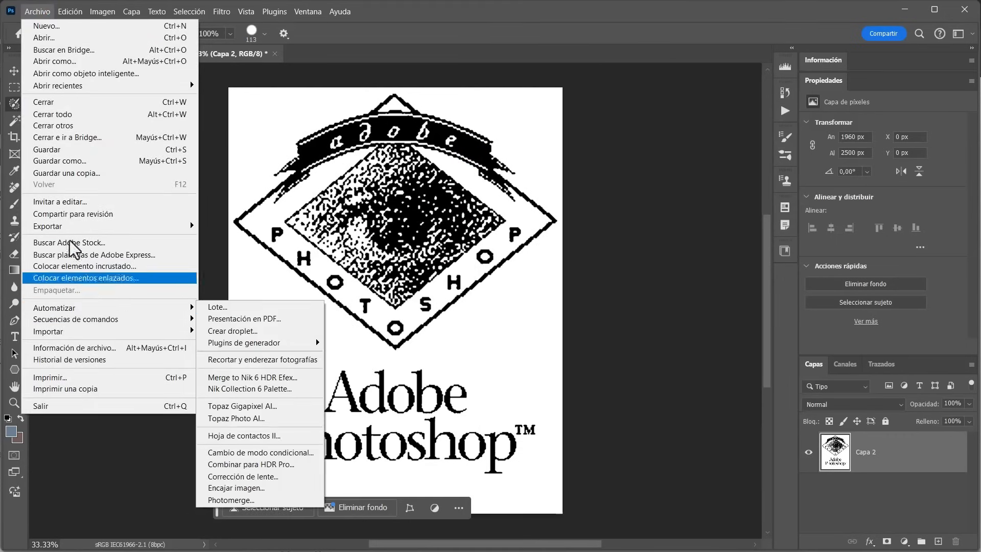
mouse_move(94, 309)
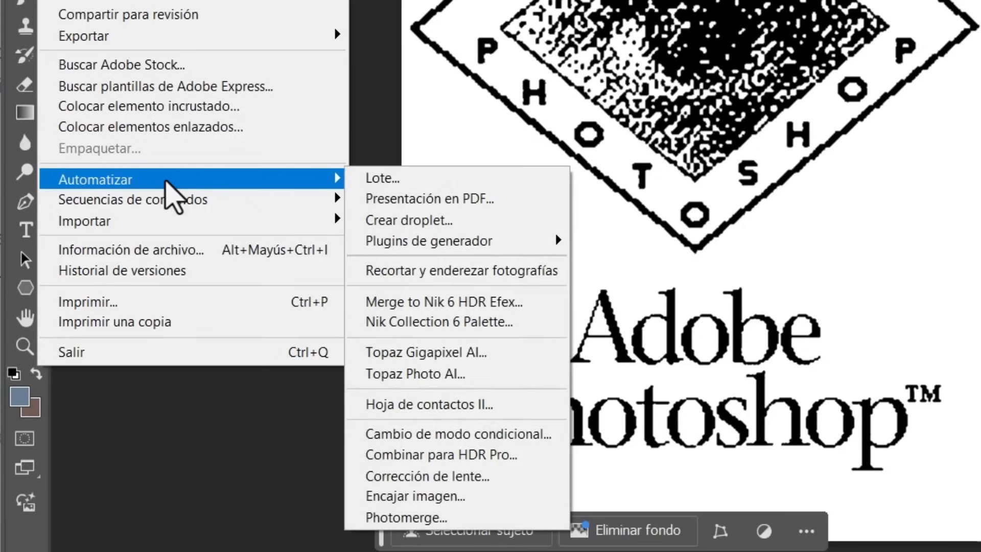
mouse_move(486, 249)
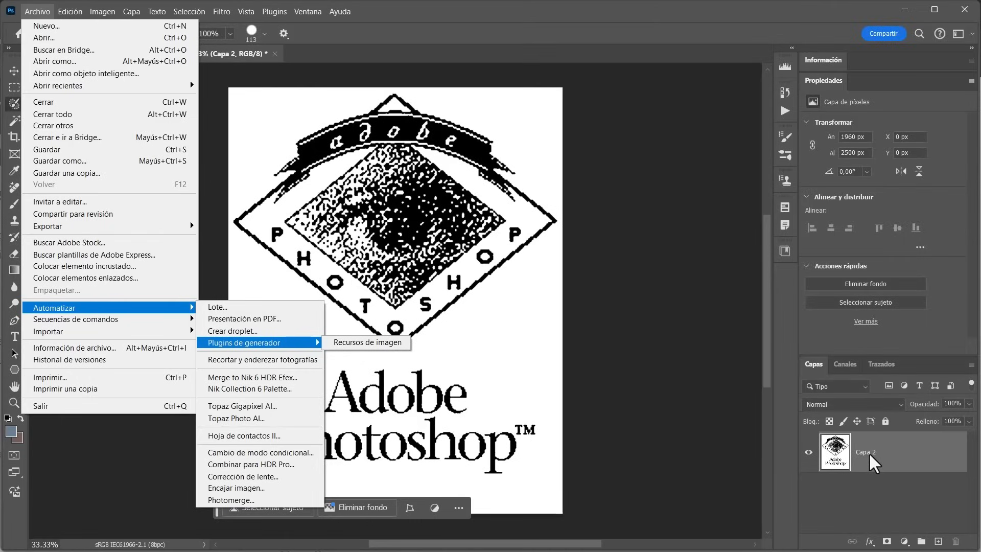
click(868, 452)
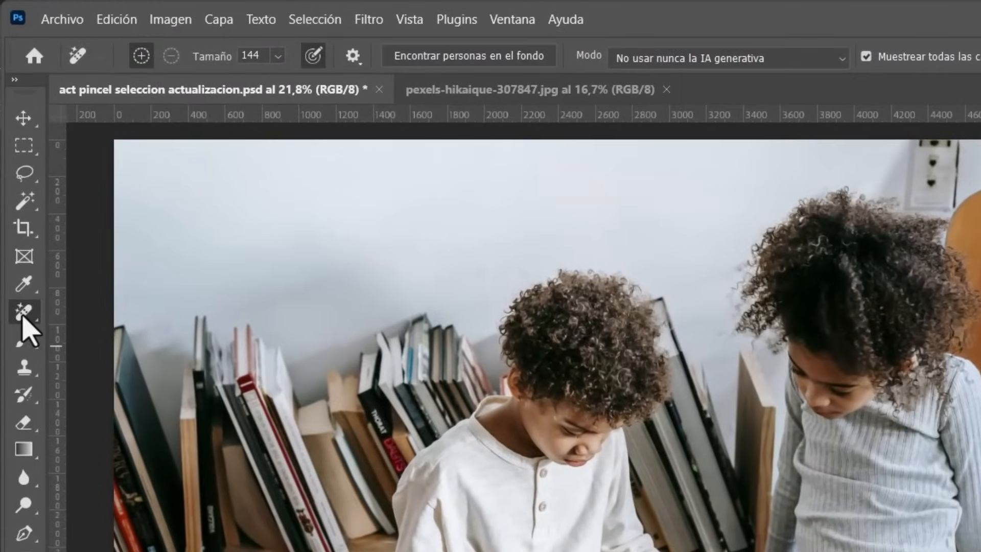
Set up the Remove tool to never use generative AI and to sample all layers, working on a new empty layer above Fondo
right_click(22, 317)
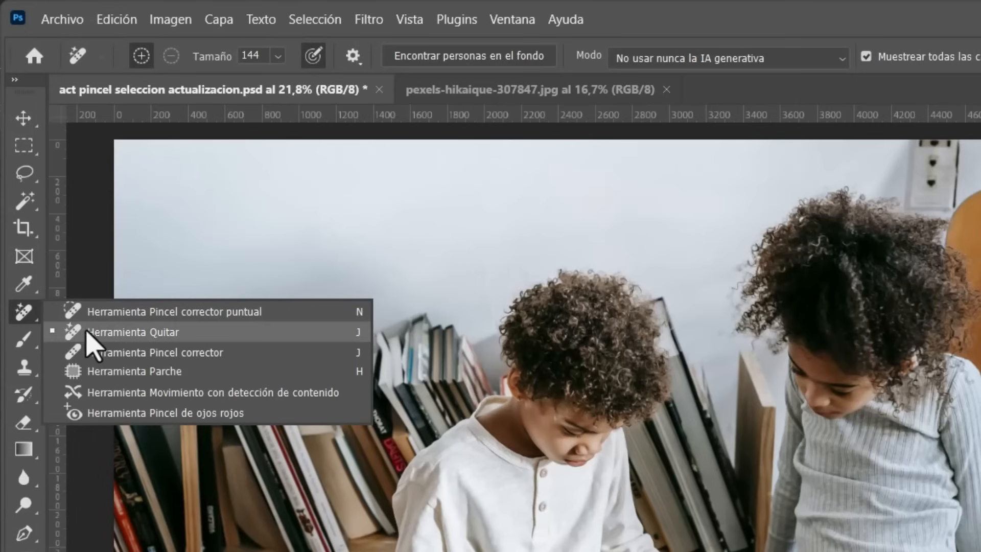
click(105, 333)
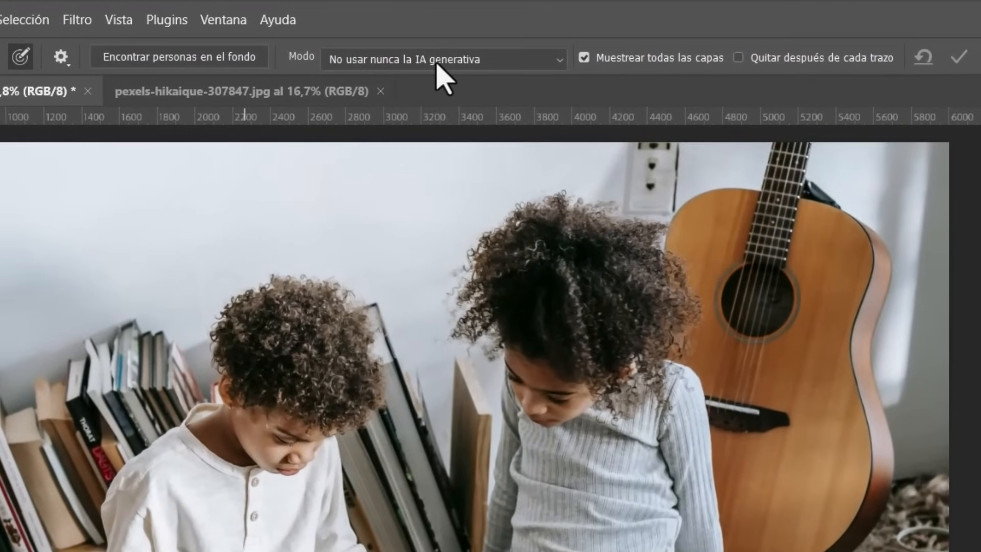
click(440, 67)
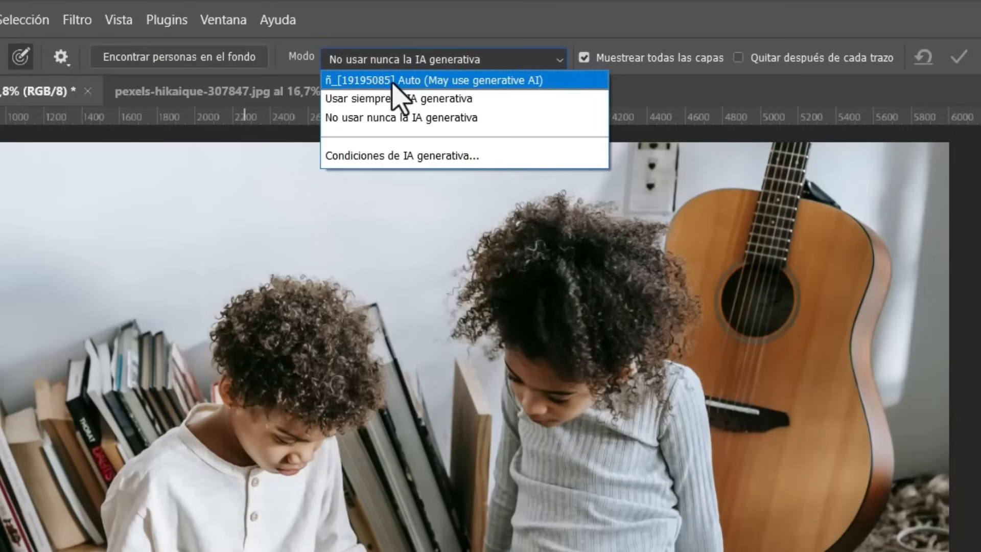
click(397, 132)
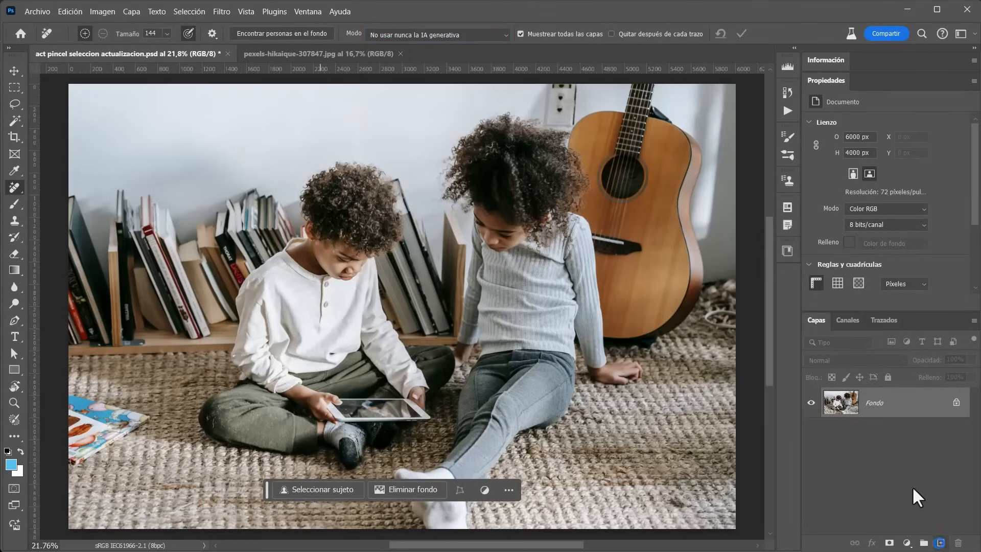
click(940, 543)
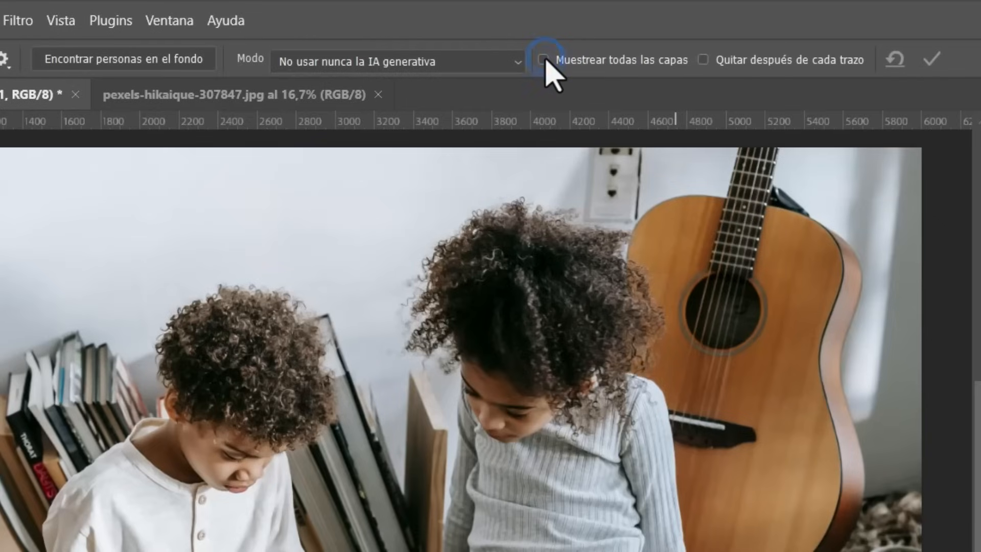
click(520, 34)
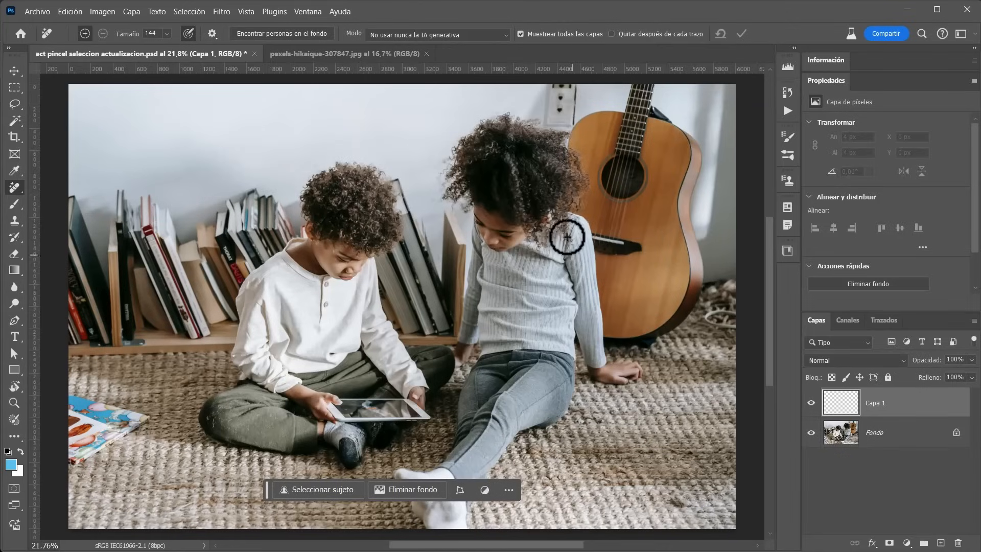
Try to remove the guitar beside the girl on the empty layer without generative AI, and undo the removal
mouse_move(626, 408)
mouse_down()
mouse_move(622, 369)
mouse_move(652, 378)
mouse_move(663, 459)
mouse_up()
mouse_move(588, 261)
mouse_down()
mouse_move(596, 326)
mouse_move(618, 347)
mouse_move(651, 348)
mouse_move(676, 336)
mouse_move(707, 297)
mouse_move(706, 151)
mouse_move(671, 115)
mouse_move(657, 68)
mouse_move(634, 76)
mouse_move(621, 97)
mouse_move(575, 115)
mouse_move(564, 136)
mouse_move(571, 186)
mouse_move(589, 211)
mouse_up()
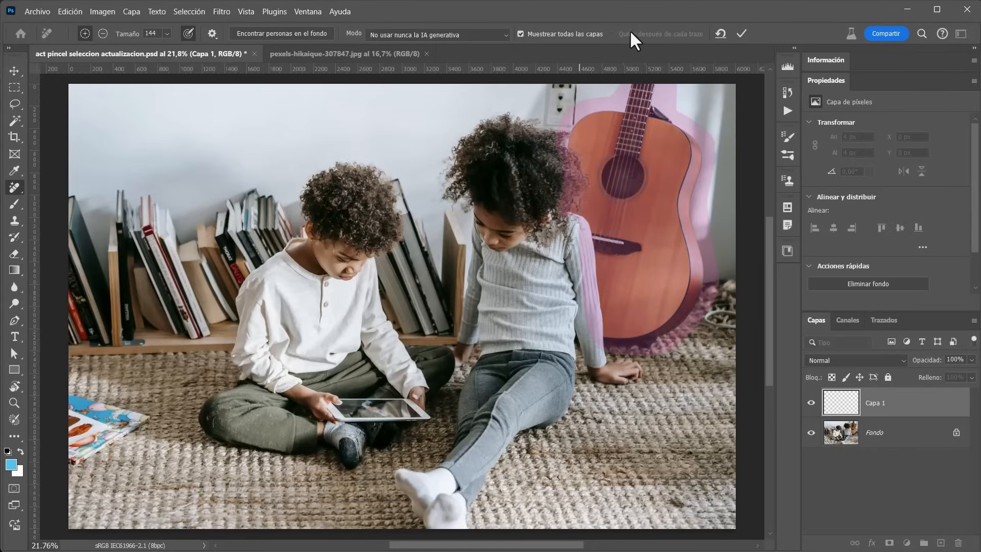
key(Return)
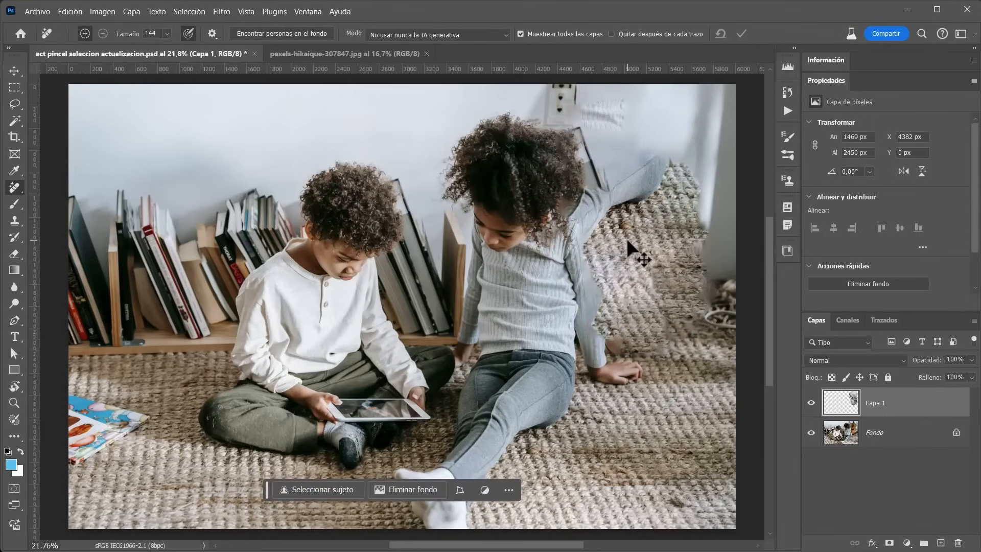
key(ctrl+z)
Set the Remove tool's mode to Auto (May use generative AI) and remove the guitar on the Capa 1 layer
click(399, 35)
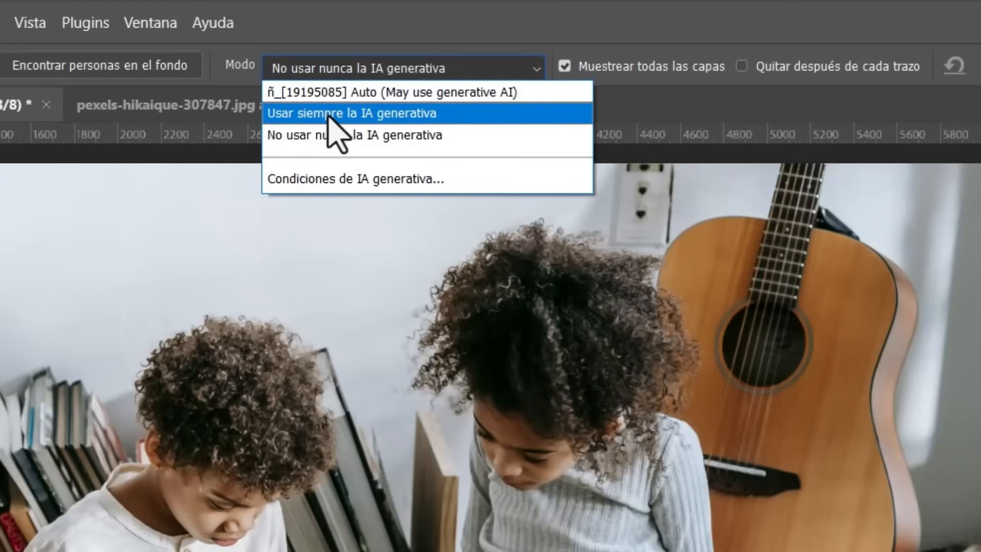
click(354, 95)
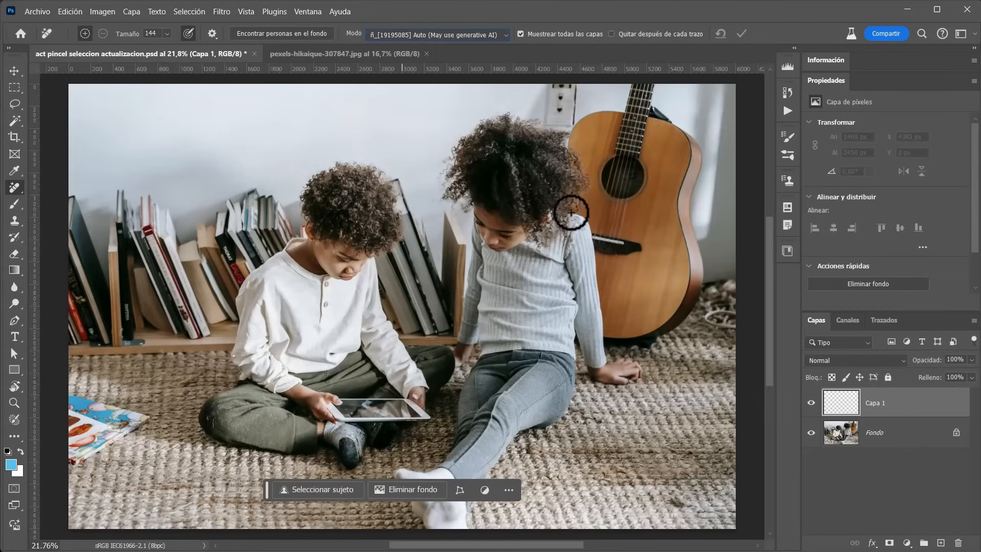
mouse_move(567, 209)
mouse_down()
mouse_move(605, 345)
mouse_move(664, 345)
mouse_move(700, 321)
mouse_move(704, 152)
mouse_move(653, 75)
mouse_move(627, 103)
mouse_move(584, 108)
mouse_move(567, 129)
mouse_move(577, 207)
mouse_up()
key(Return)
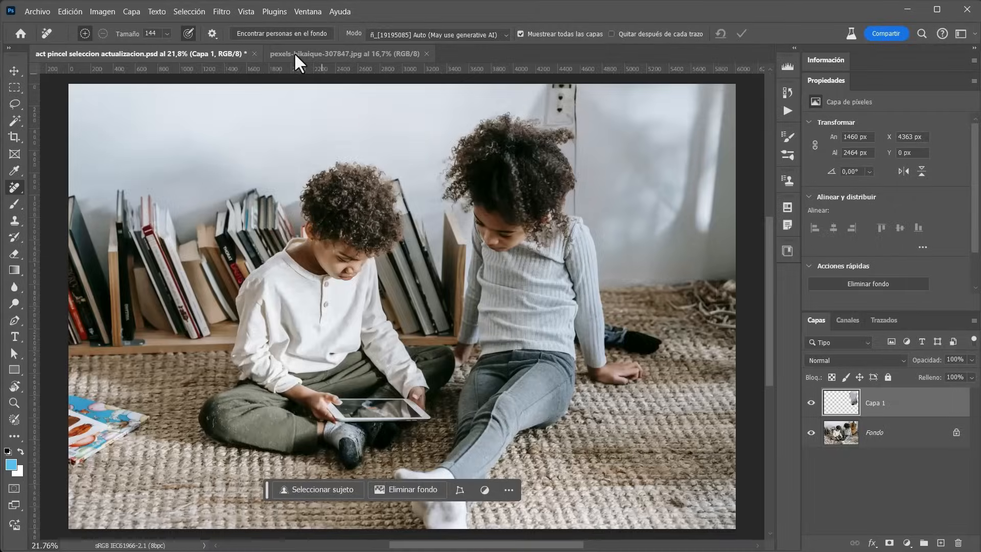
In pexels-hikaique-307847.jpg, find the people in the background with the Remove tool, remove them, and compare the photo before and after
click(296, 54)
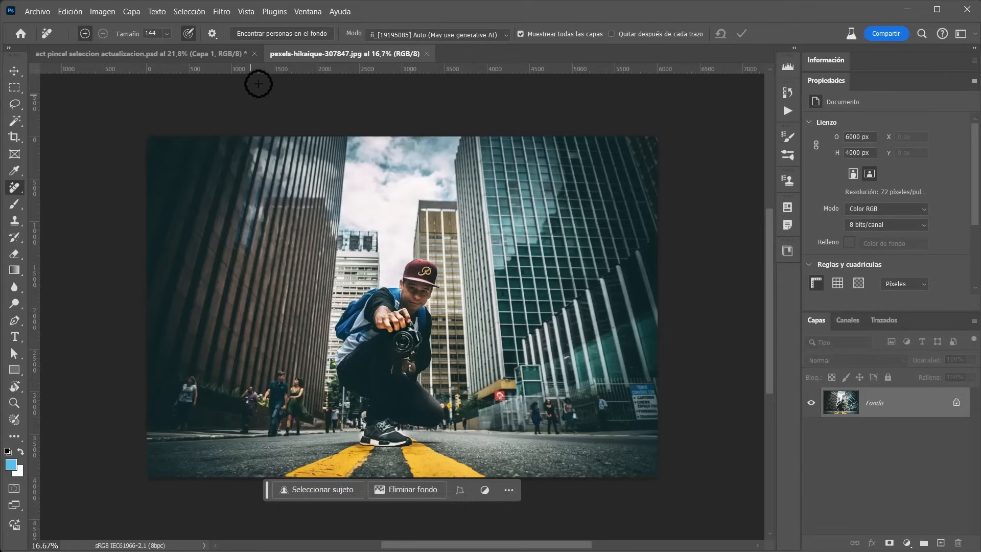
mouse_move(409, 345)
mouse_down()
mouse_move(438, 368)
mouse_move(479, 350)
mouse_move(497, 326)
mouse_move(465, 349)
mouse_move(501, 309)
mouse_move(479, 382)
mouse_up()
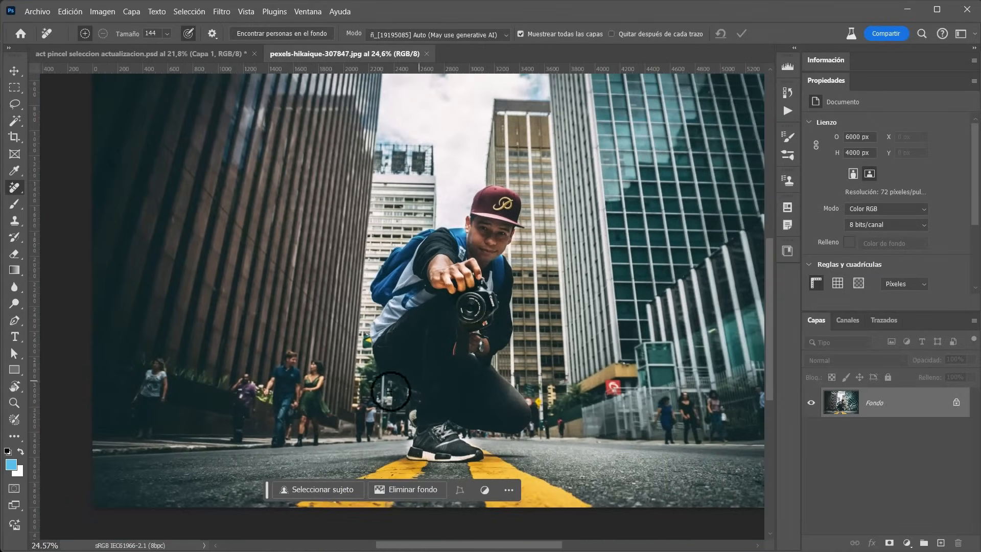
drag(604, 357, 592, 362)
drag(590, 329, 522, 349)
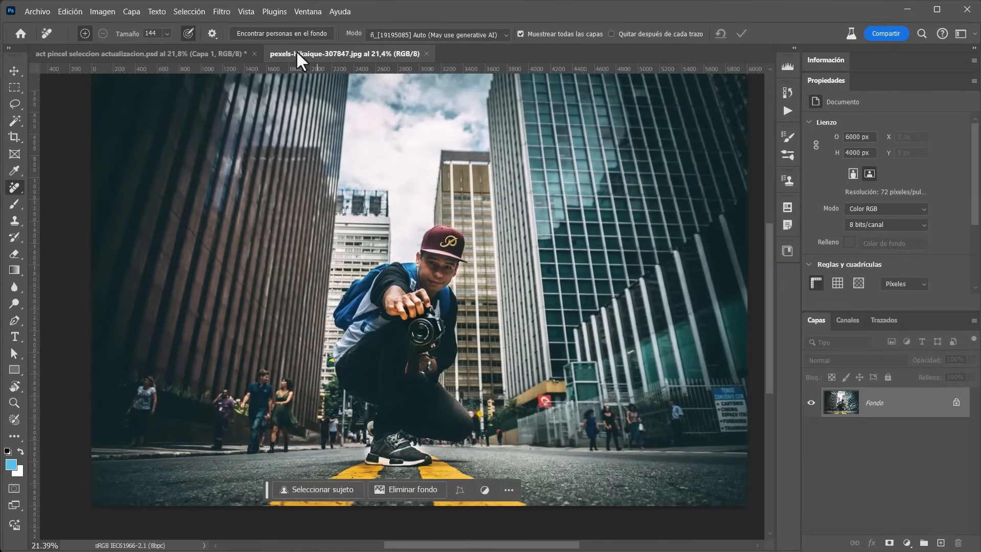
click(272, 35)
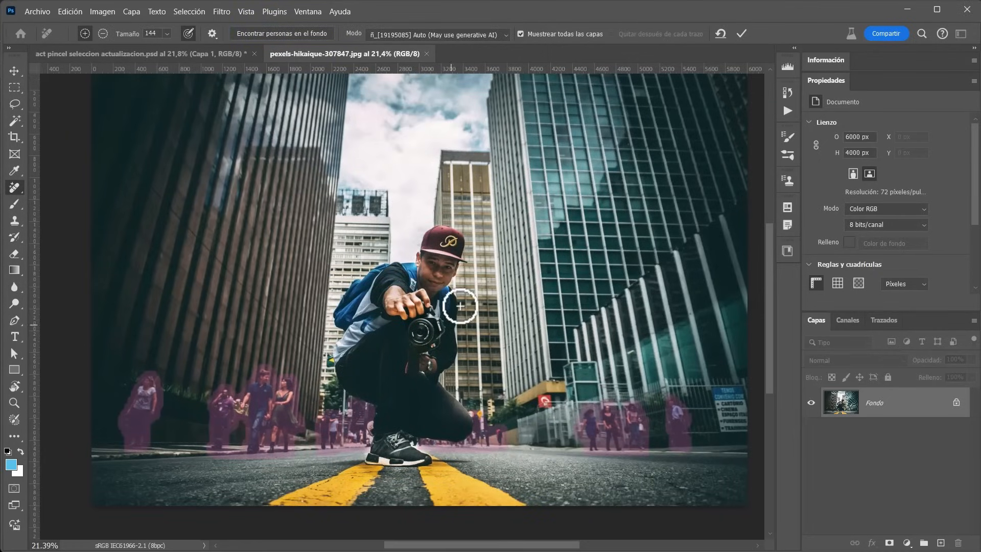
key(Return)
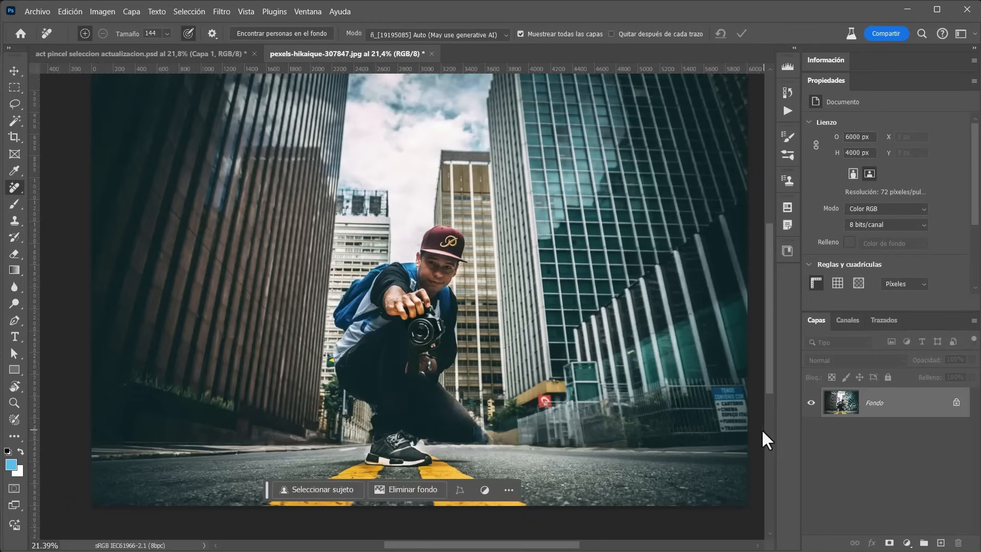
key(ctrl+z)
key(ctrl+shift+z)
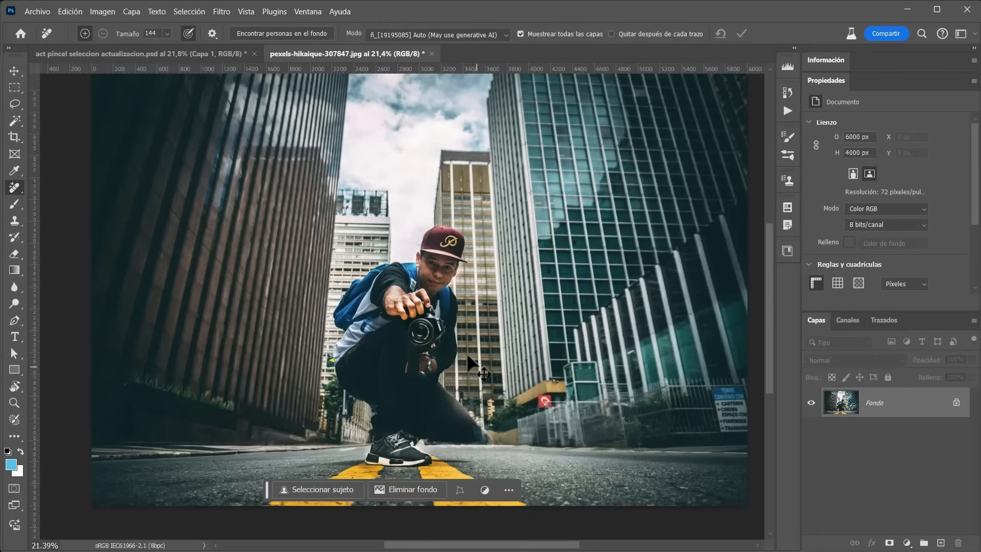